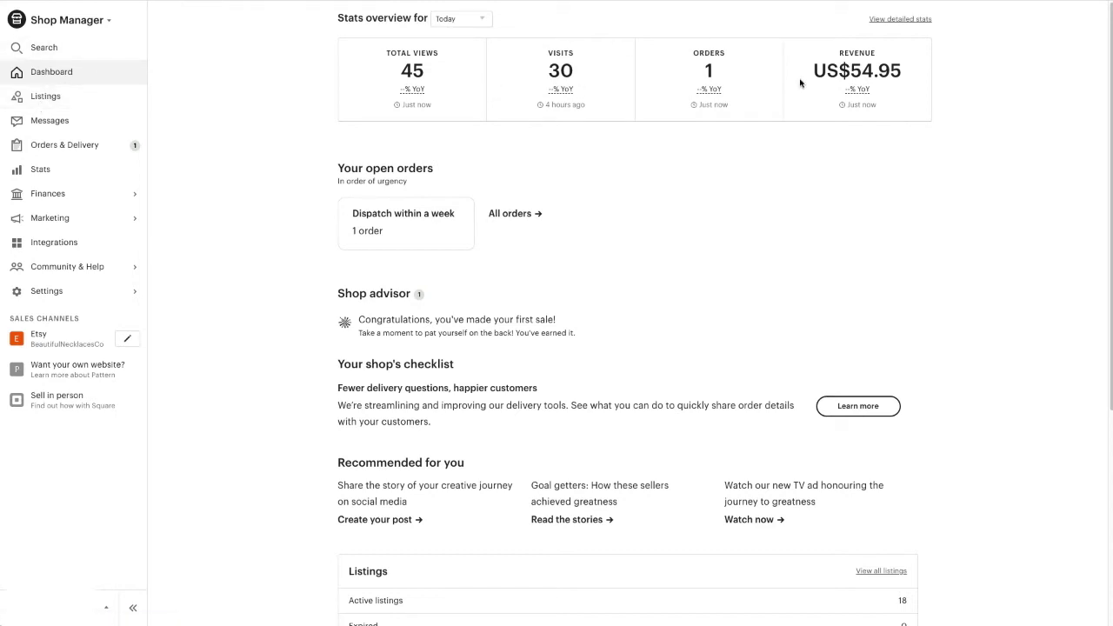
Step: Expand the Finances and Marketing sidebar menus and go to the Etsy Ads page
{"action": "left_click", "coordinate": [49, 193]}
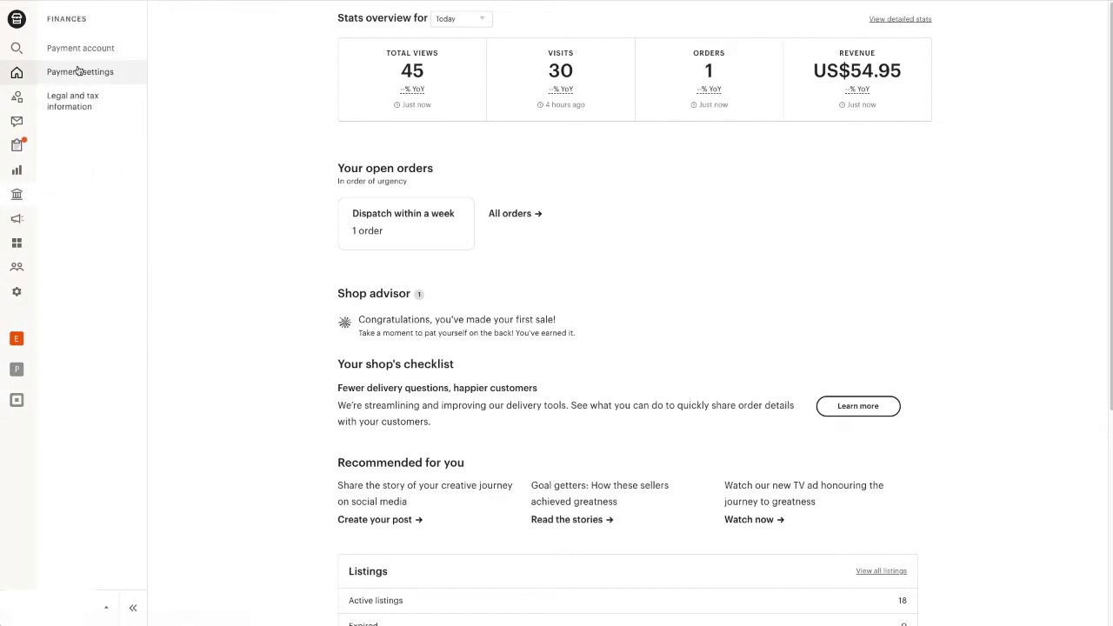
{"action": "left_click", "coordinate": [53, 218]}
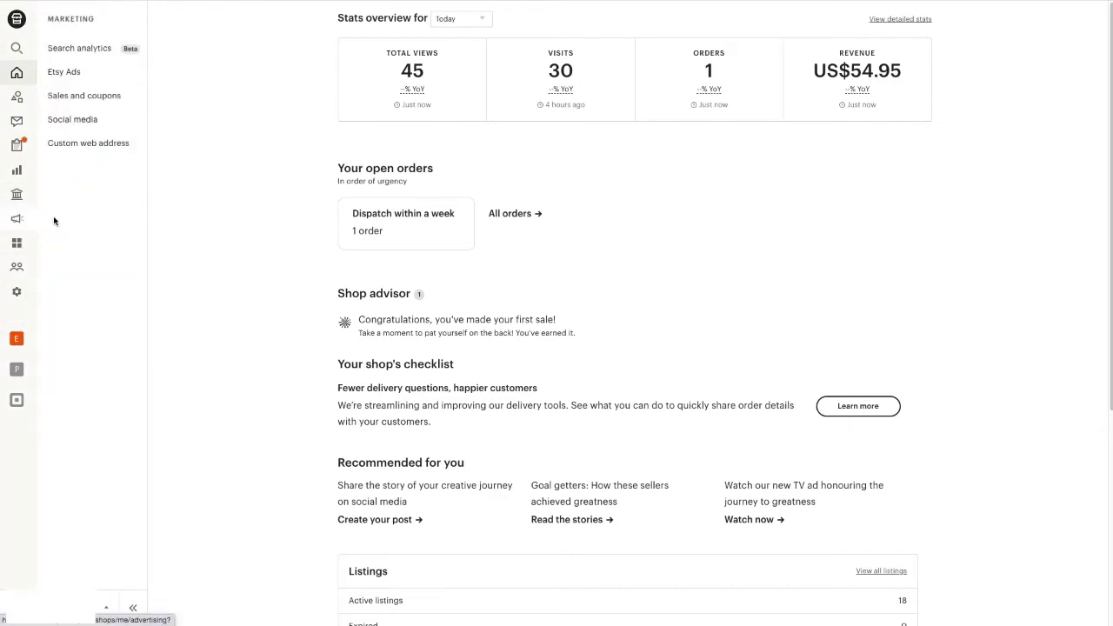
{"action": "left_click", "coordinate": [75, 73]}
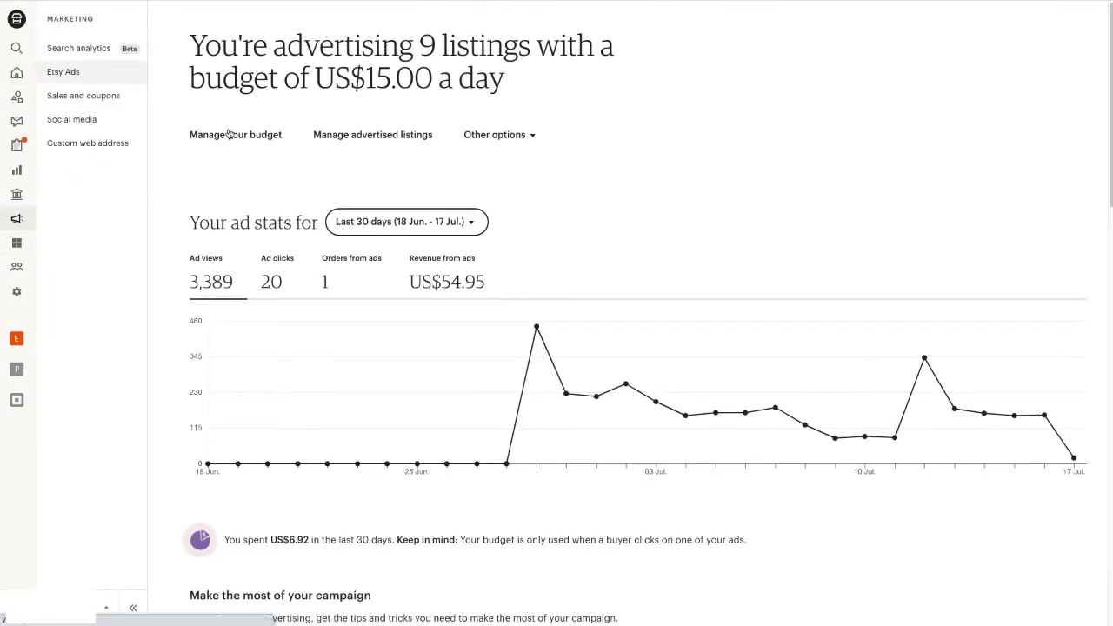
Step: Read the daily values on the 30-day Etsy Ads chart (3,389 views, 20 clicks, US$54.95)
{"action": "scroll", "coordinate": [613, 139], "scroll_direction": "down", "scroll_amount": 2}
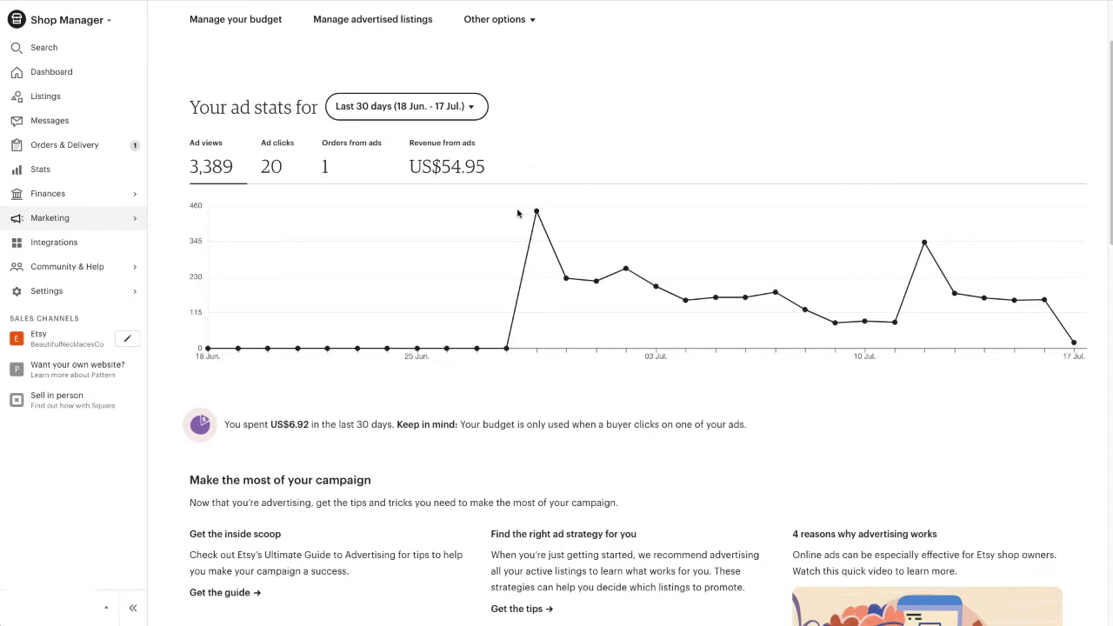
{"action": "mouse_move", "coordinate": [535, 213]}
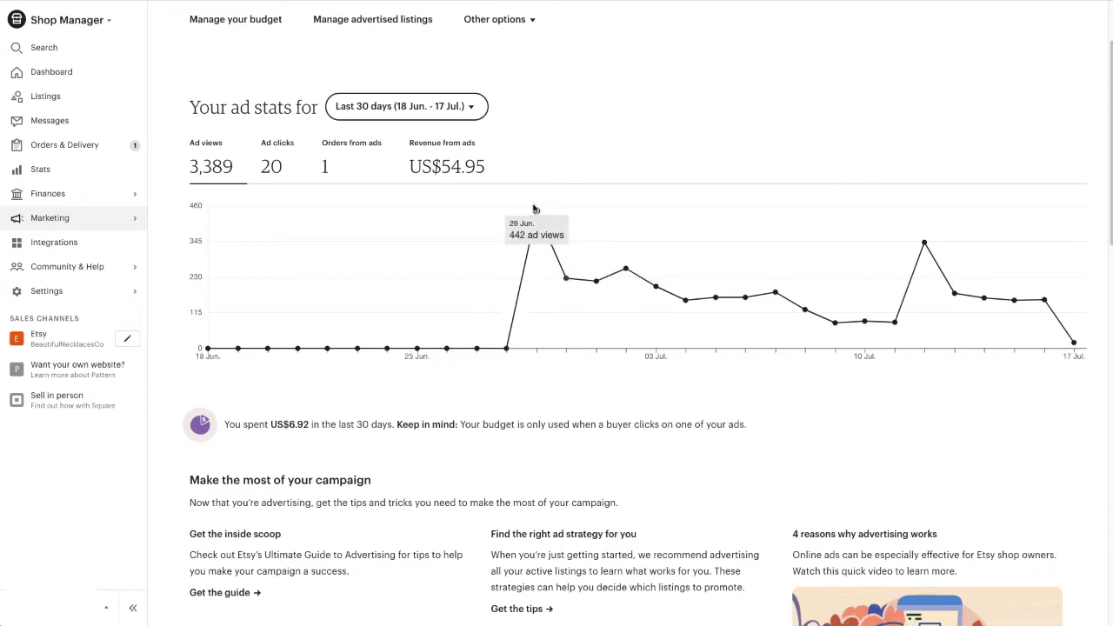
{"action": "mouse_move", "coordinate": [615, 281]}
{"action": "mouse_move", "coordinate": [637, 266]}
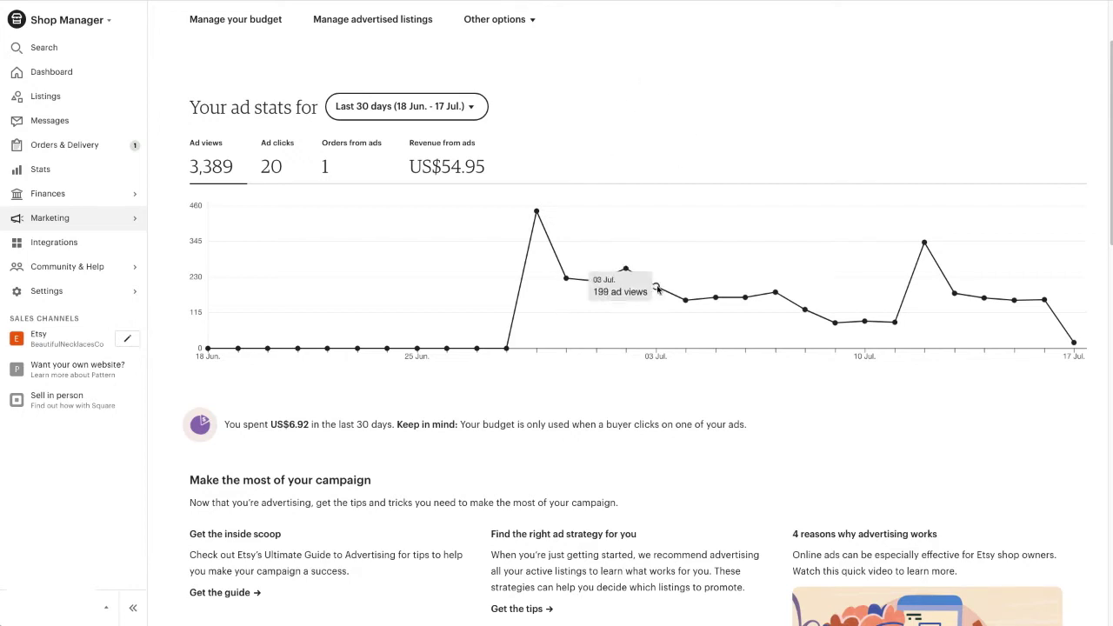
{"action": "mouse_move", "coordinate": [708, 303]}
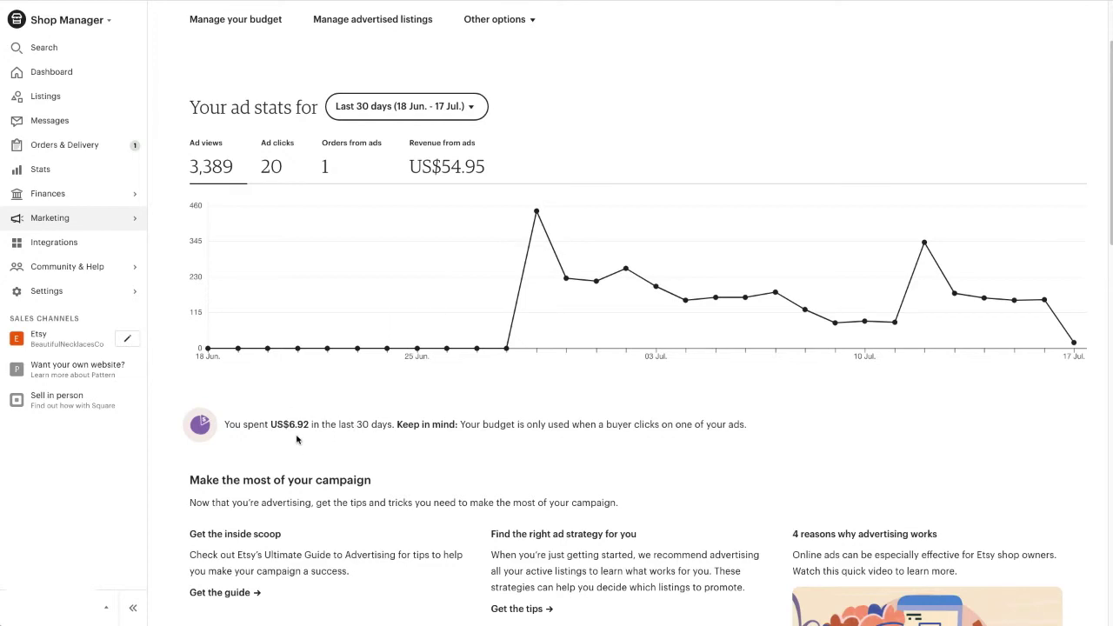
{"action": "scroll", "coordinate": [504, 344], "scroll_direction": "down", "scroll_amount": 8}
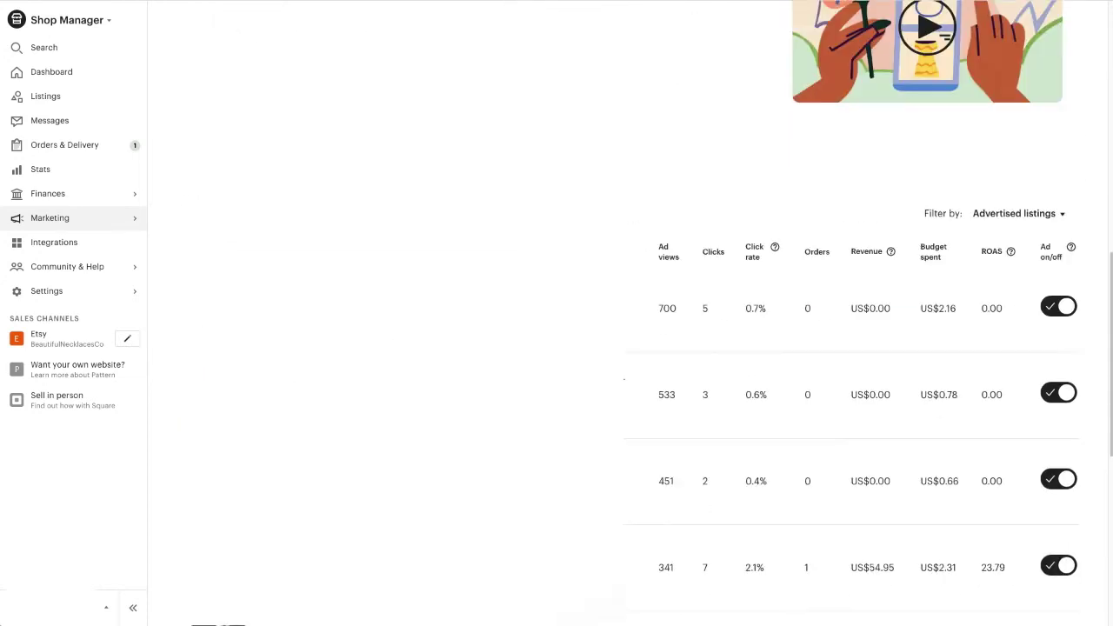
{"action": "scroll", "coordinate": [869, 306], "scroll_direction": "down", "scroll_amount": 3}
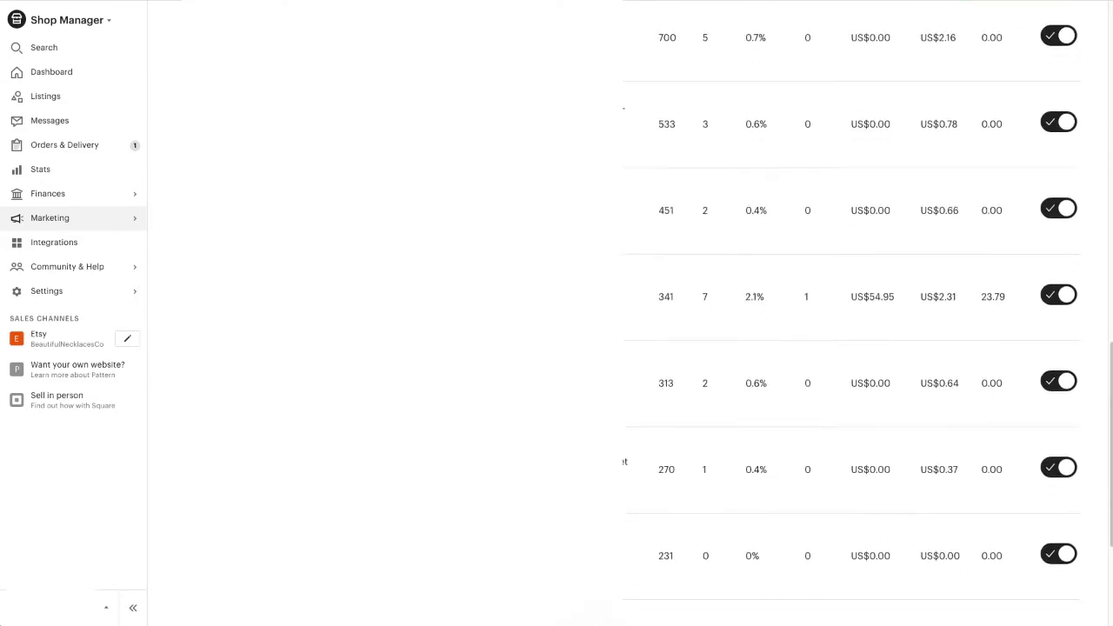
{"action": "scroll", "coordinate": [852, 301], "scroll_direction": "up", "scroll_amount": 3}
{"action": "scroll", "coordinate": [851, 301], "scroll_direction": "down", "scroll_amount": 1}
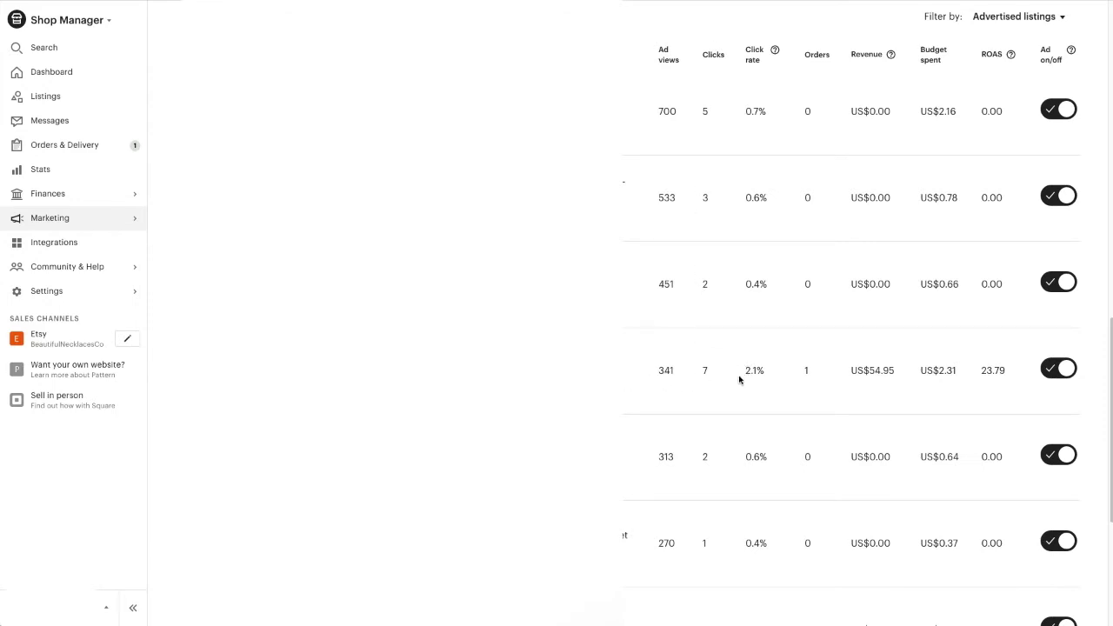
{"action": "scroll", "coordinate": [634, 298], "scroll_direction": "down", "scroll_amount": 1}
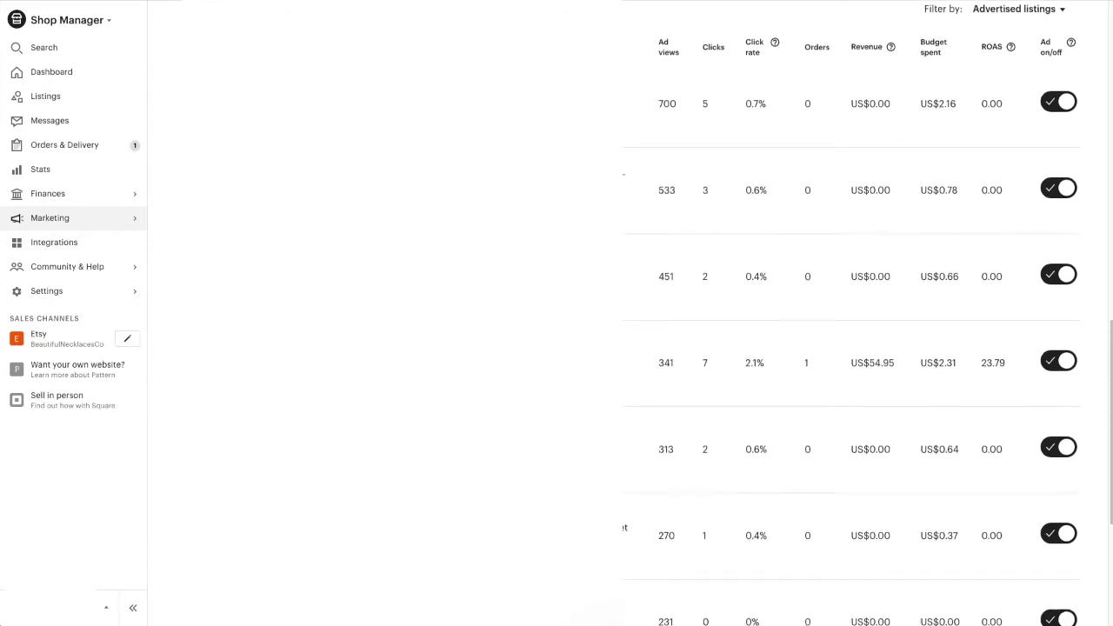
{"action": "scroll", "coordinate": [851, 315], "scroll_direction": "down", "scroll_amount": 1}
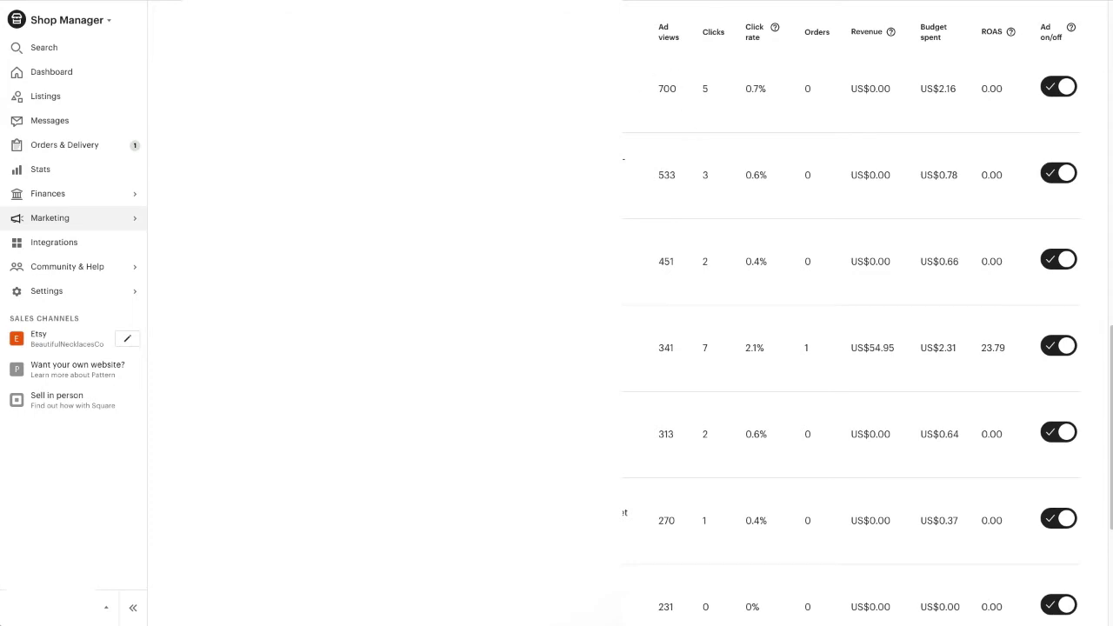
{"action": "scroll", "coordinate": [628, 206], "scroll_direction": "down", "scroll_amount": 4}
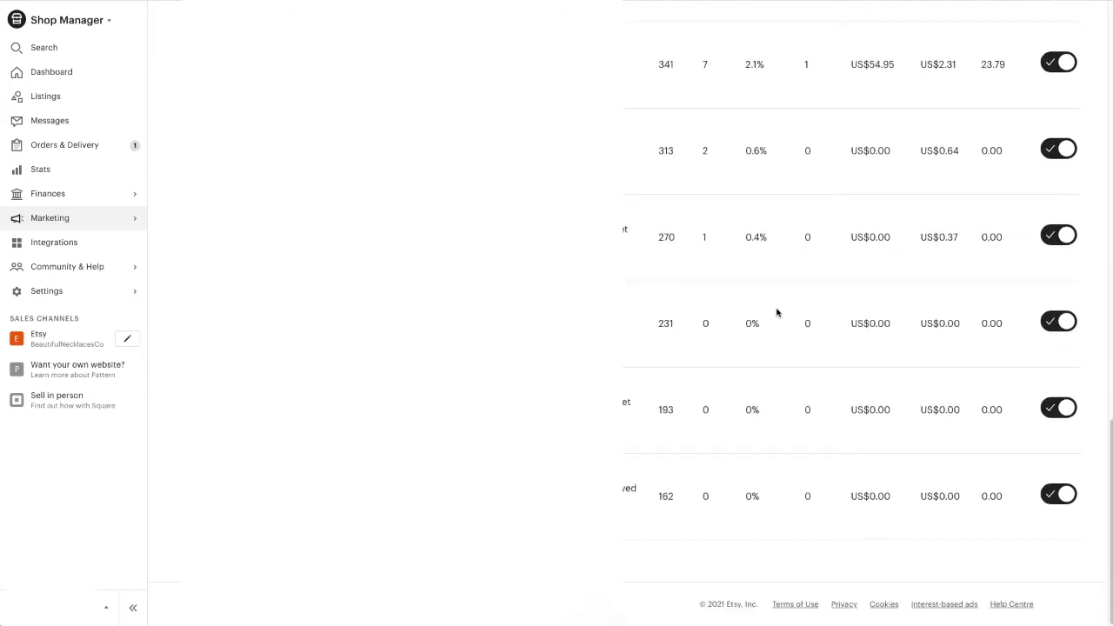
{"action": "scroll", "coordinate": [660, 296], "scroll_direction": "up", "scroll_amount": 2}
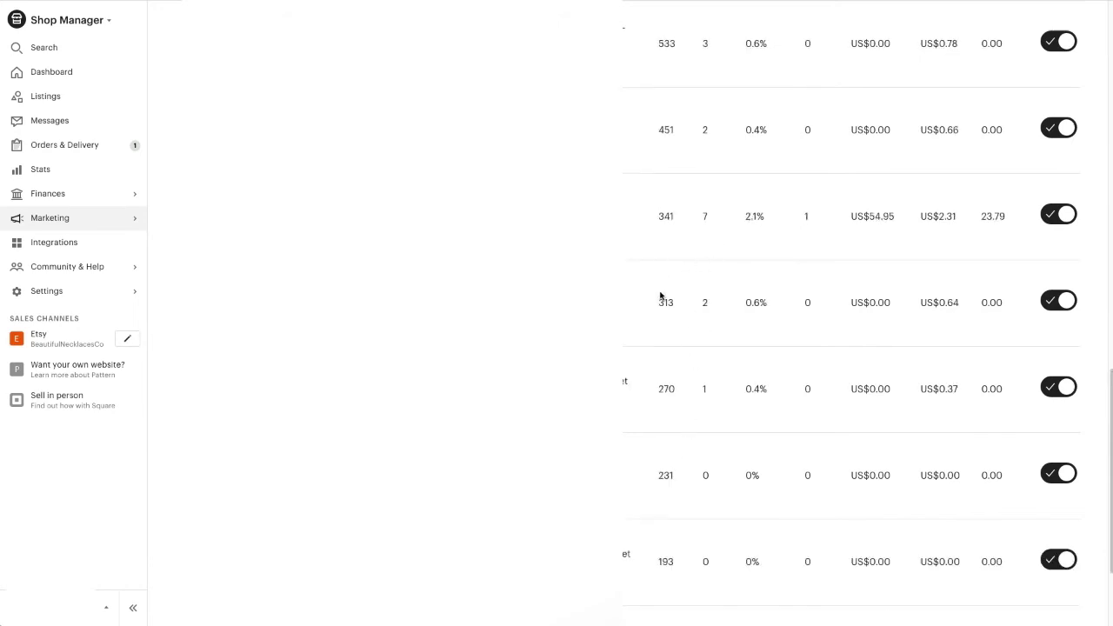
{"action": "scroll", "coordinate": [660, 296], "scroll_direction": "up", "scroll_amount": 8}
{"action": "scroll", "coordinate": [660, 294], "scroll_direction": "down", "scroll_amount": 10}
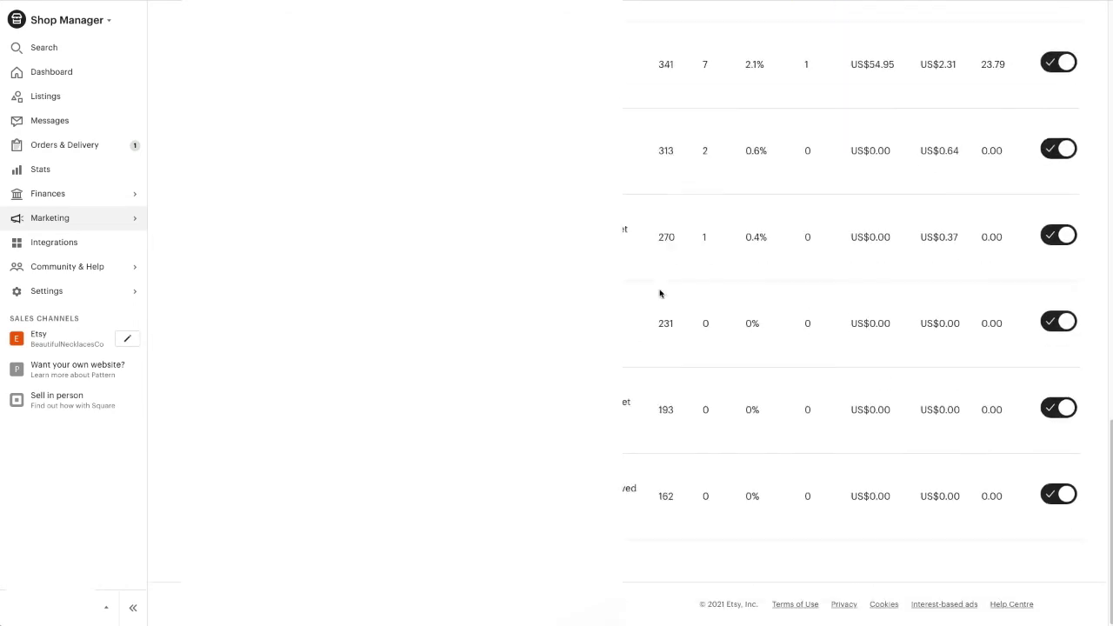
{"action": "scroll", "coordinate": [629, 318], "scroll_direction": "up", "scroll_amount": 1}
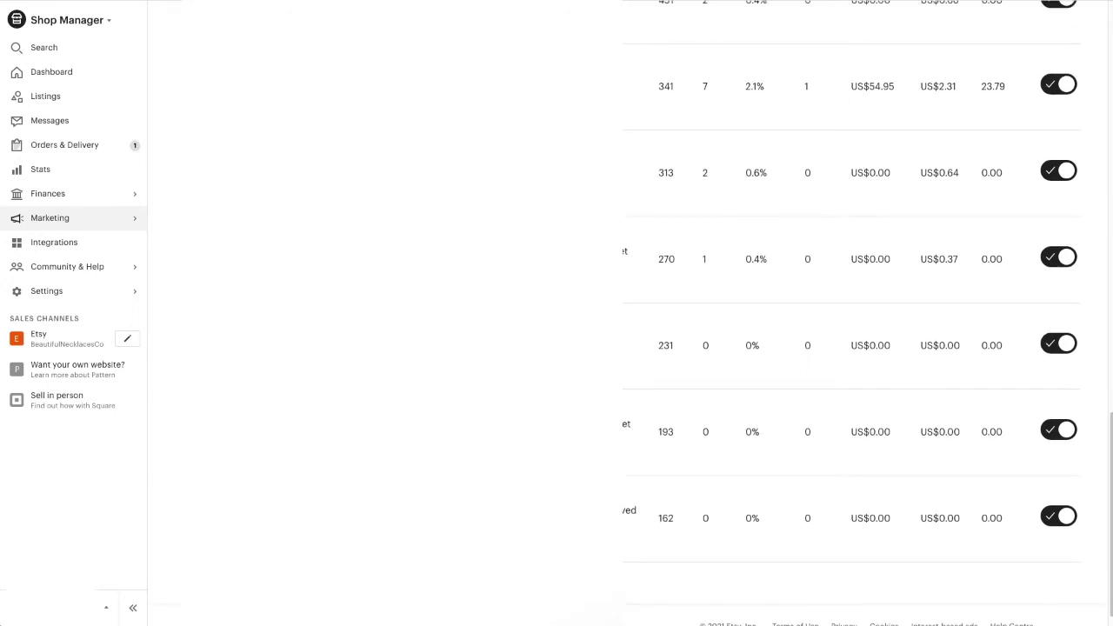
{"action": "scroll", "coordinate": [850, 313], "scroll_direction": "up", "scroll_amount": 4}
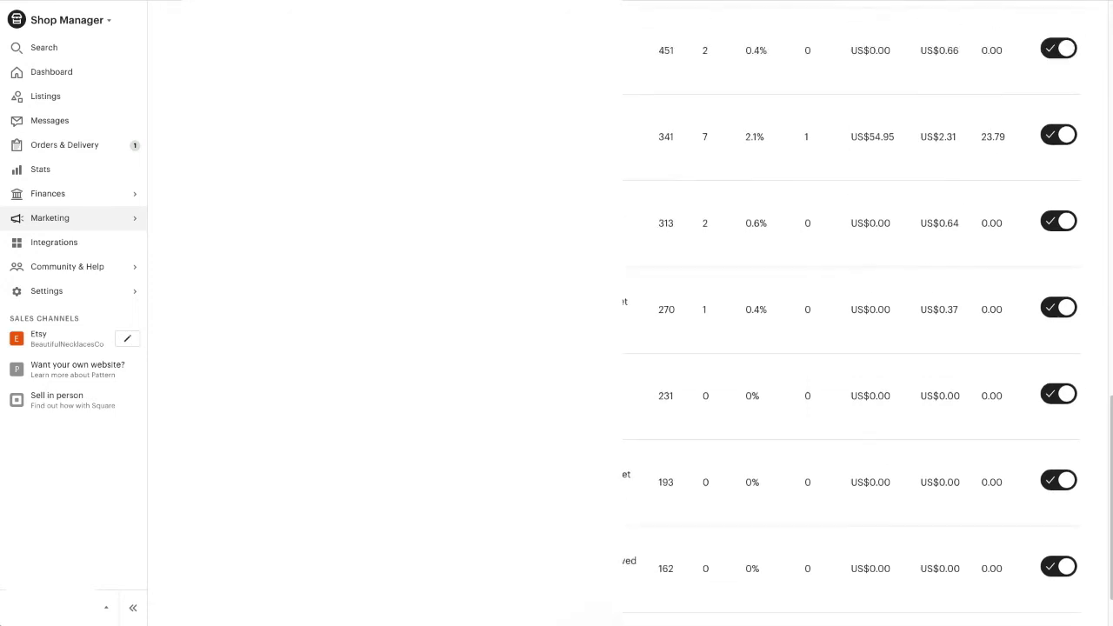
{"action": "scroll", "coordinate": [850, 348], "scroll_direction": "down", "scroll_amount": 1}
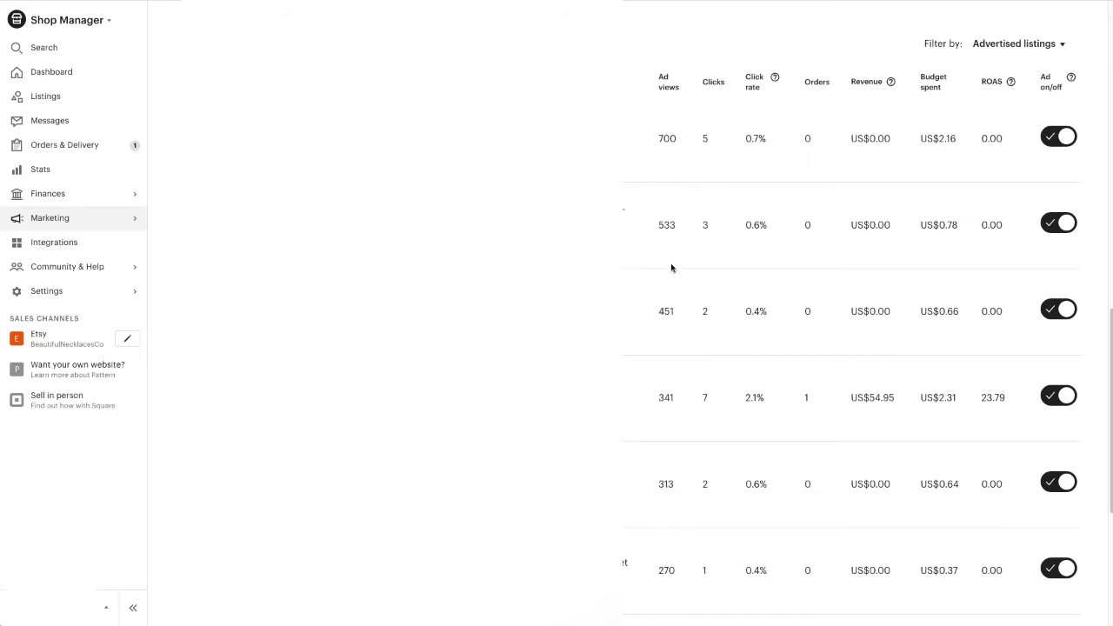
{"action": "scroll", "coordinate": [687, 294], "scroll_direction": "up", "scroll_amount": 9}
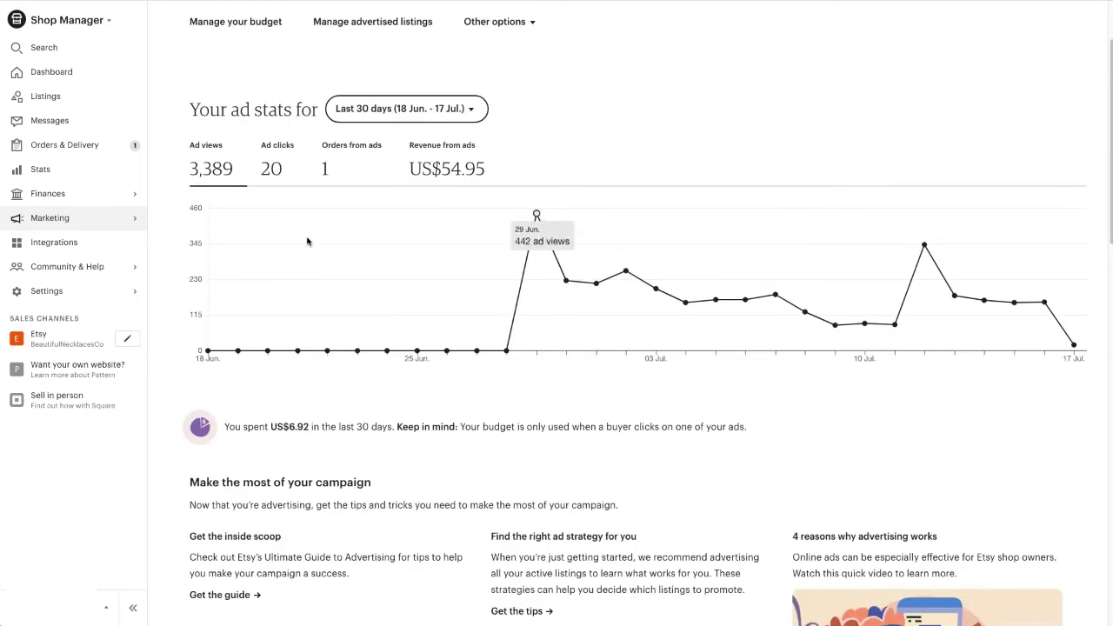
{"action": "scroll", "coordinate": [347, 96], "scroll_direction": "up", "scroll_amount": 1}
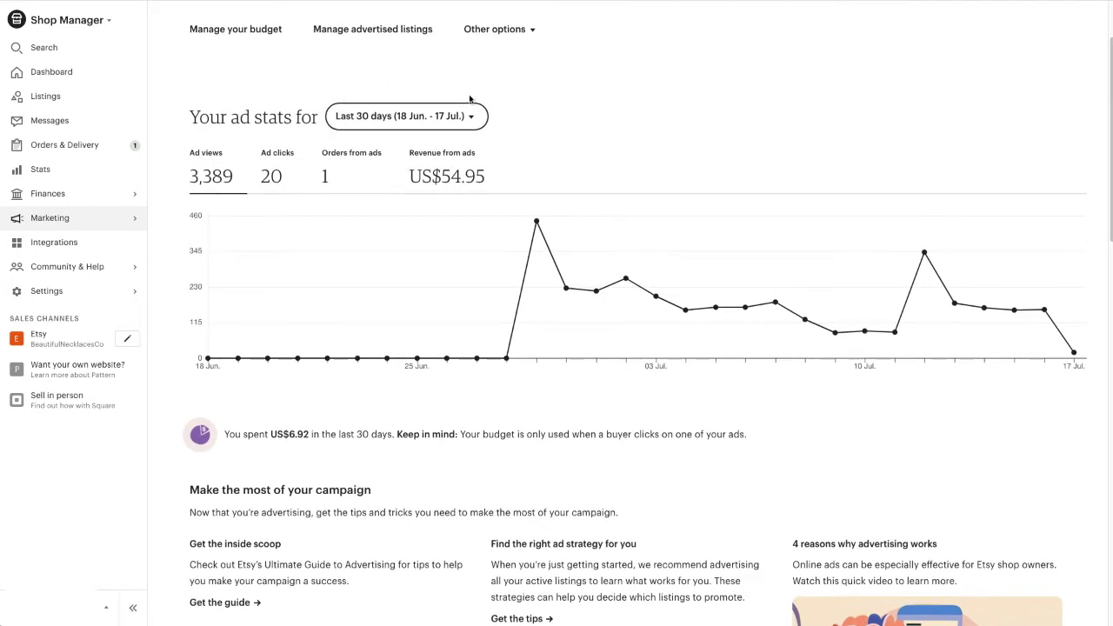
Step: Open shop Stats and review this year's traffic sources, listings table and visits graph
{"action": "left_click", "coordinate": [52, 169]}
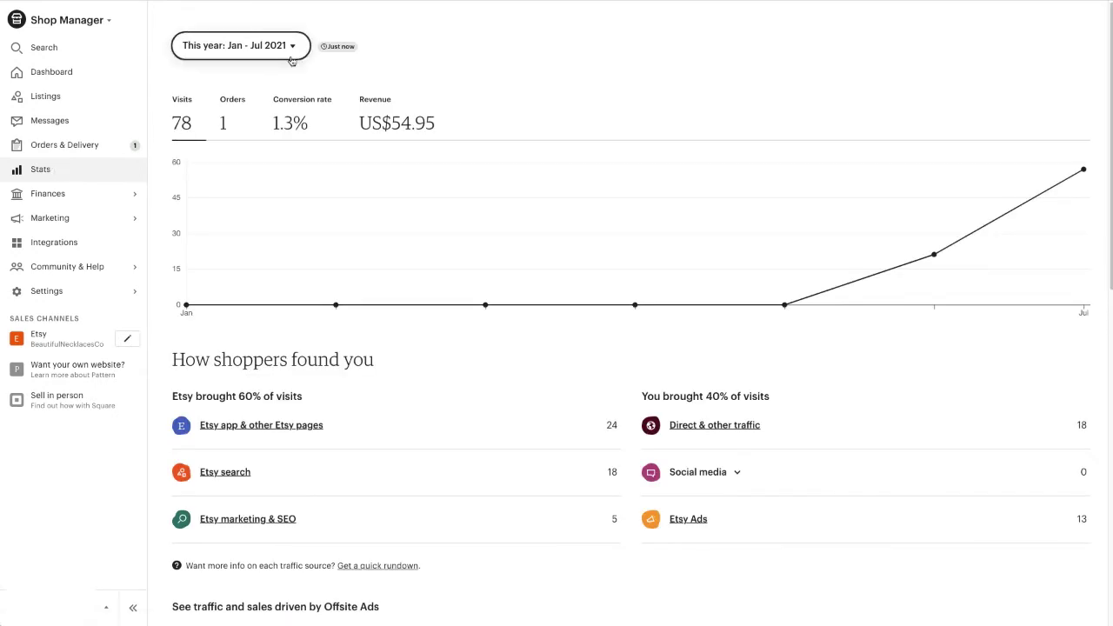
{"action": "scroll", "coordinate": [552, 152], "scroll_direction": "down", "scroll_amount": 4}
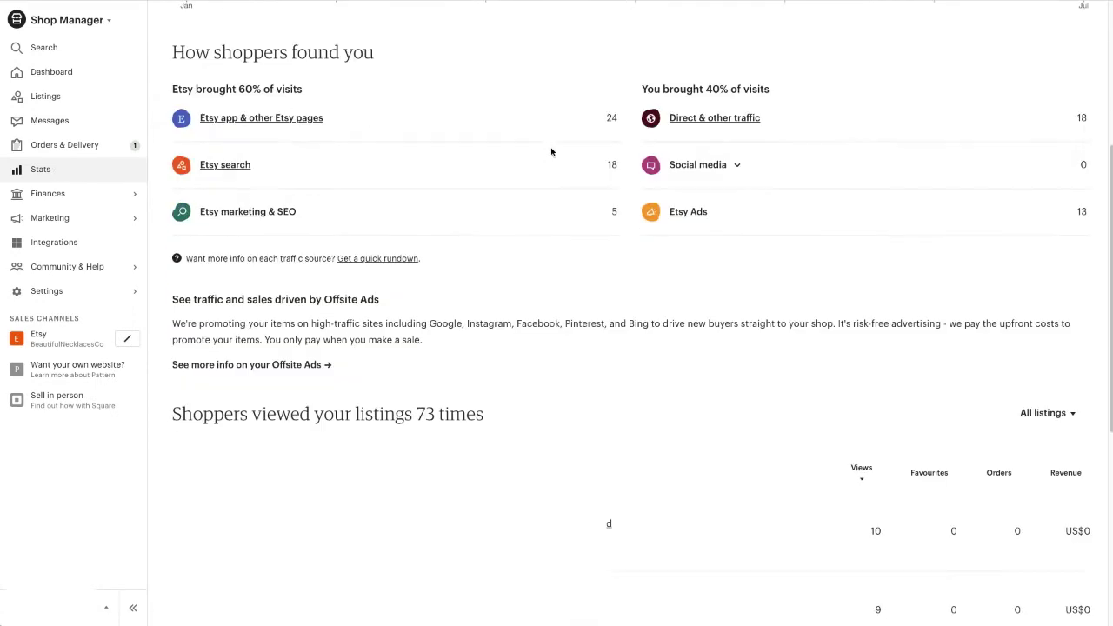
{"action": "scroll", "coordinate": [444, 152], "scroll_direction": "down", "scroll_amount": 2}
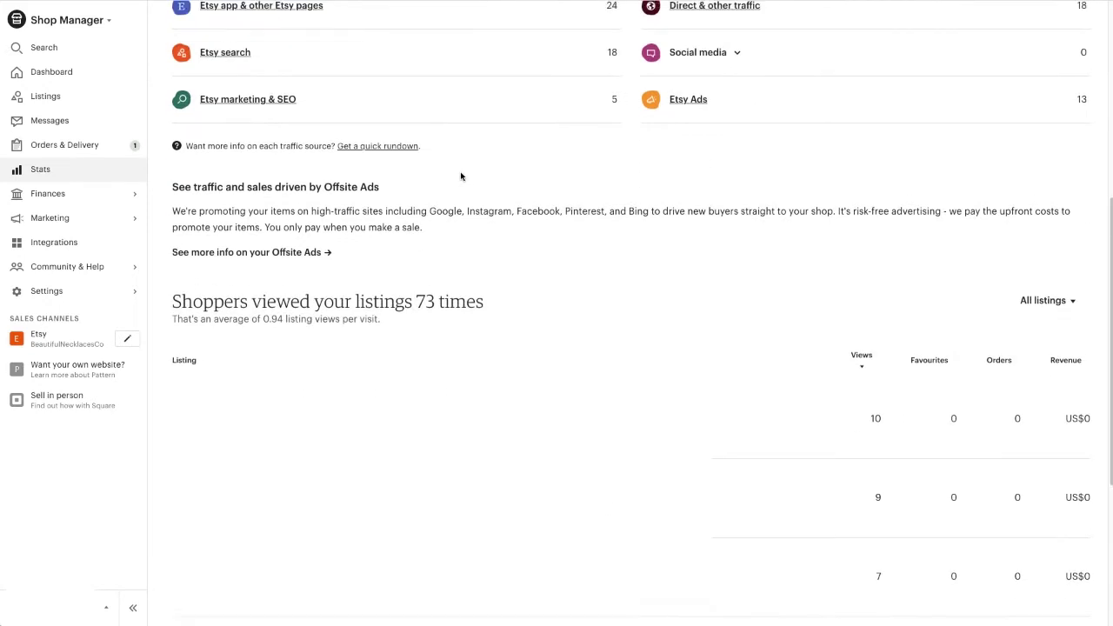
{"action": "scroll", "coordinate": [461, 176], "scroll_direction": "up", "scroll_amount": 2}
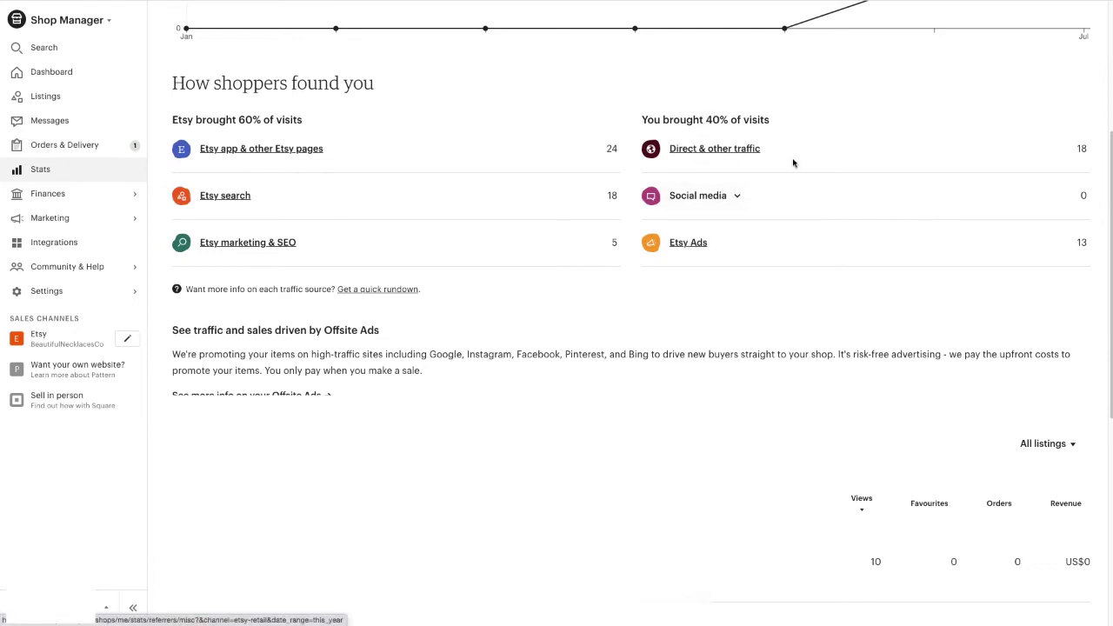
{"action": "scroll", "coordinate": [609, 241], "scroll_direction": "down", "scroll_amount": 5}
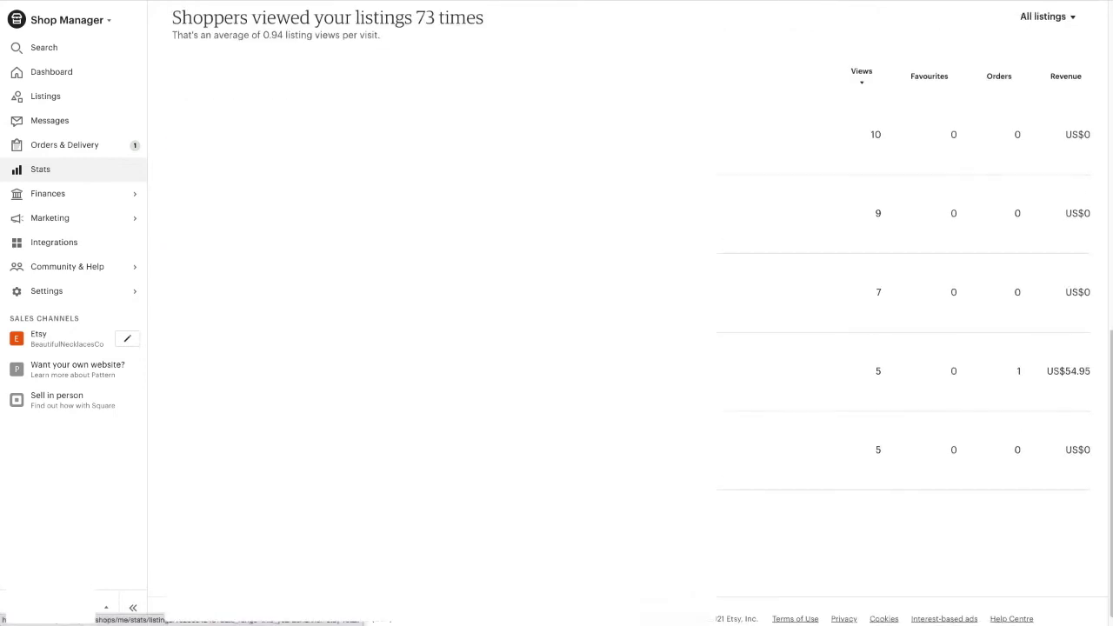
{"action": "scroll", "coordinate": [609, 313], "scroll_direction": "up", "scroll_amount": 1}
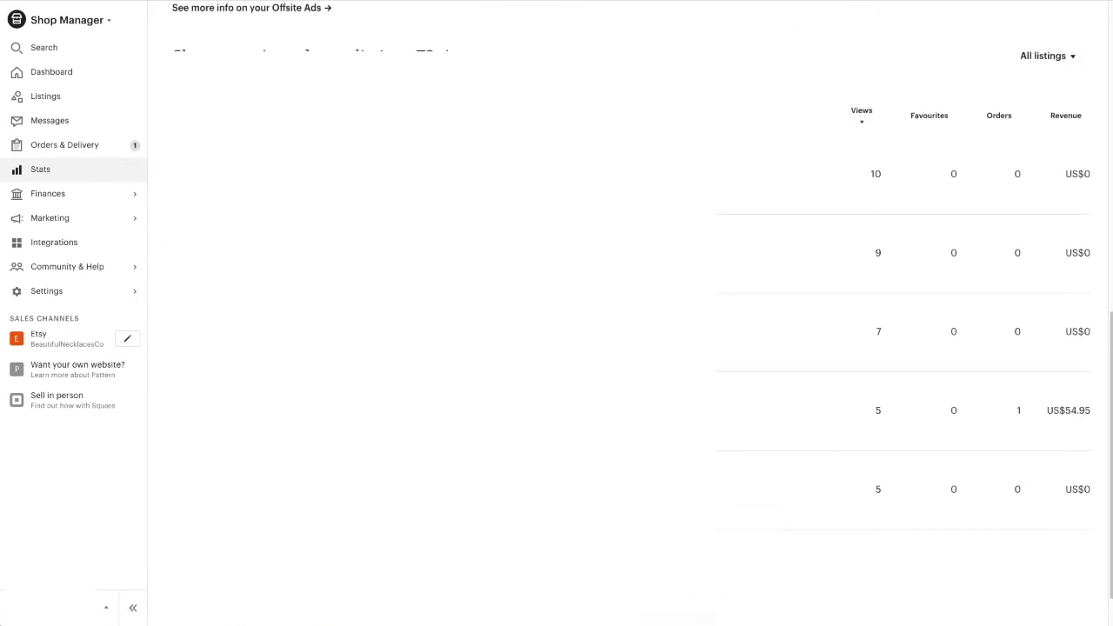
{"action": "scroll", "coordinate": [609, 313], "scroll_direction": "up", "scroll_amount": 2}
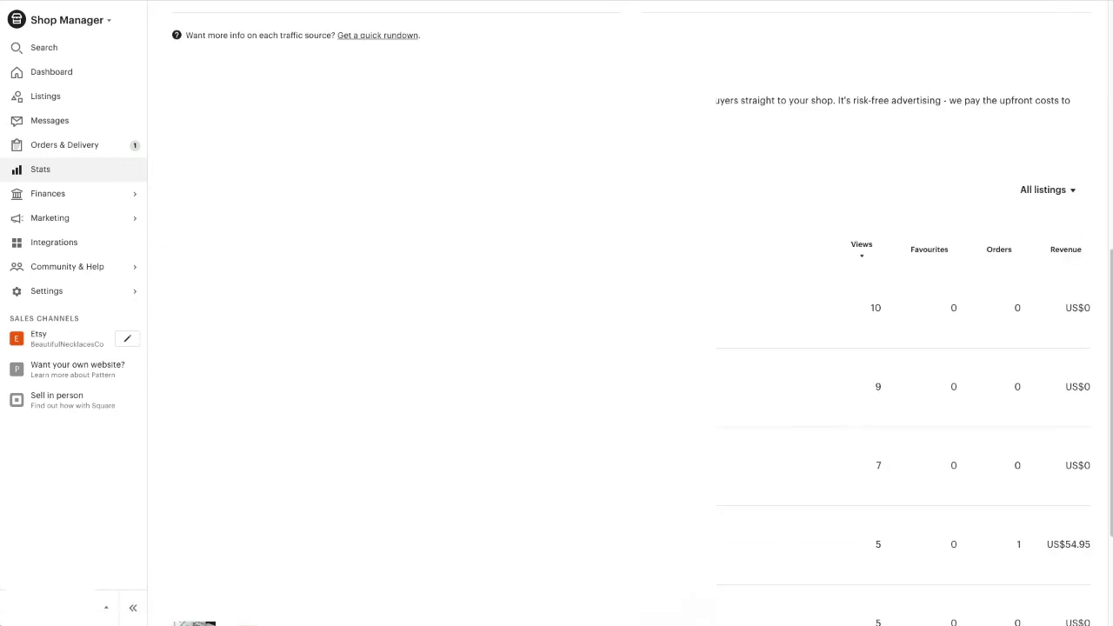
{"action": "scroll", "coordinate": [609, 313], "scroll_direction": "down", "scroll_amount": 2}
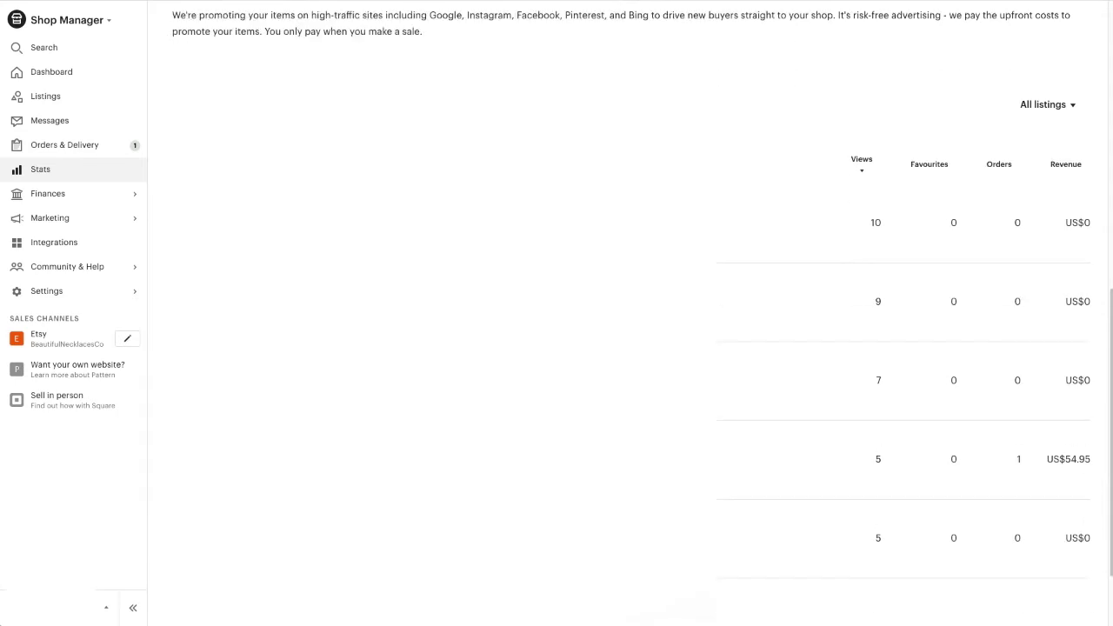
{"action": "scroll", "coordinate": [609, 313], "scroll_direction": "down", "scroll_amount": 3}
{"action": "scroll", "coordinate": [609, 313], "scroll_direction": "up", "scroll_amount": 1}
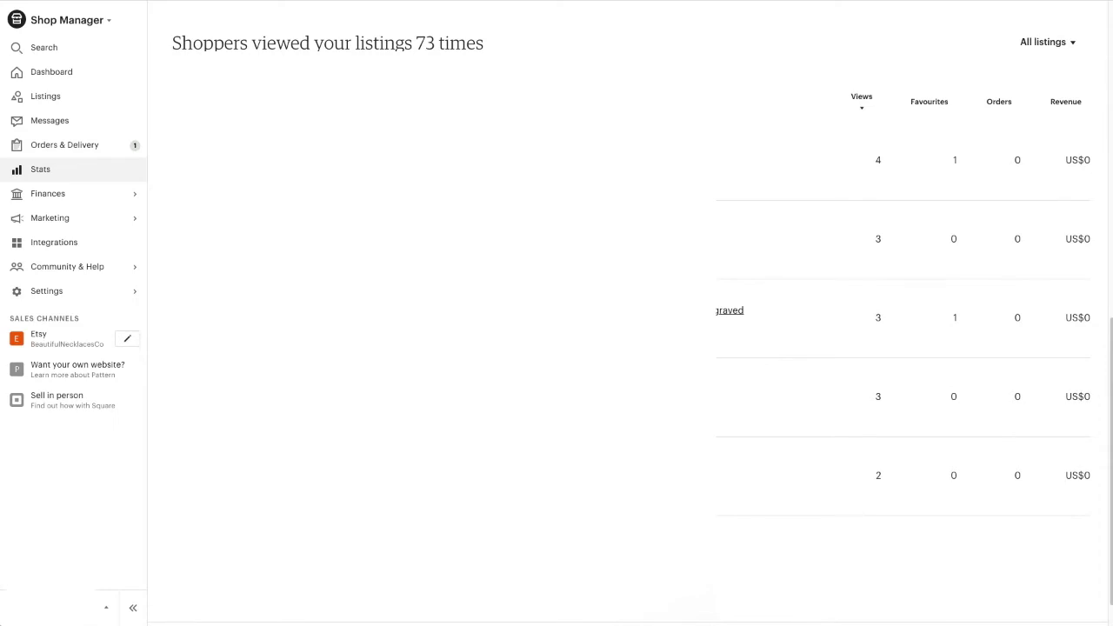
{"action": "scroll", "coordinate": [609, 313], "scroll_direction": "up", "scroll_amount": 6}
{"action": "scroll", "coordinate": [608, 313], "scroll_direction": "down", "scroll_amount": 5}
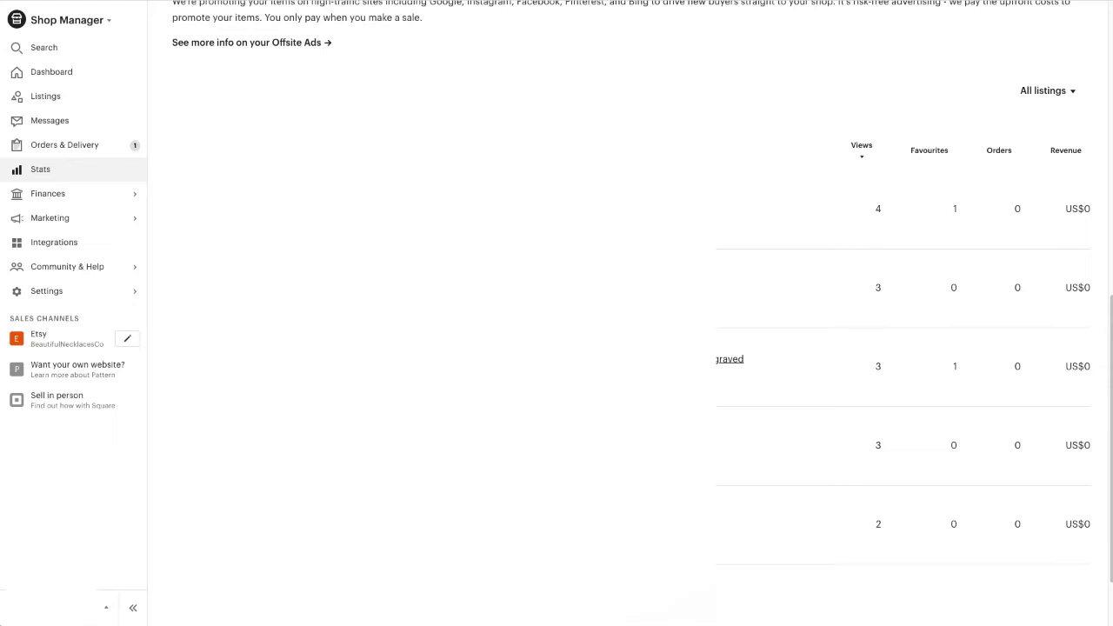
{"action": "scroll", "coordinate": [488, 215], "scroll_direction": "up", "scroll_amount": 8}
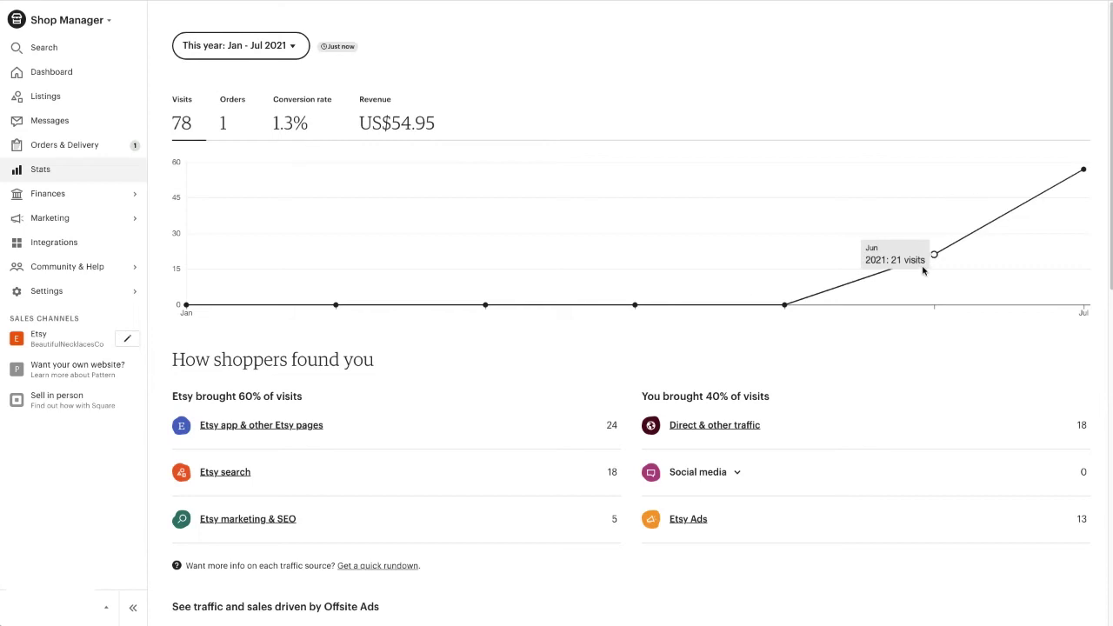
{"action": "mouse_move", "coordinate": [1084, 170]}
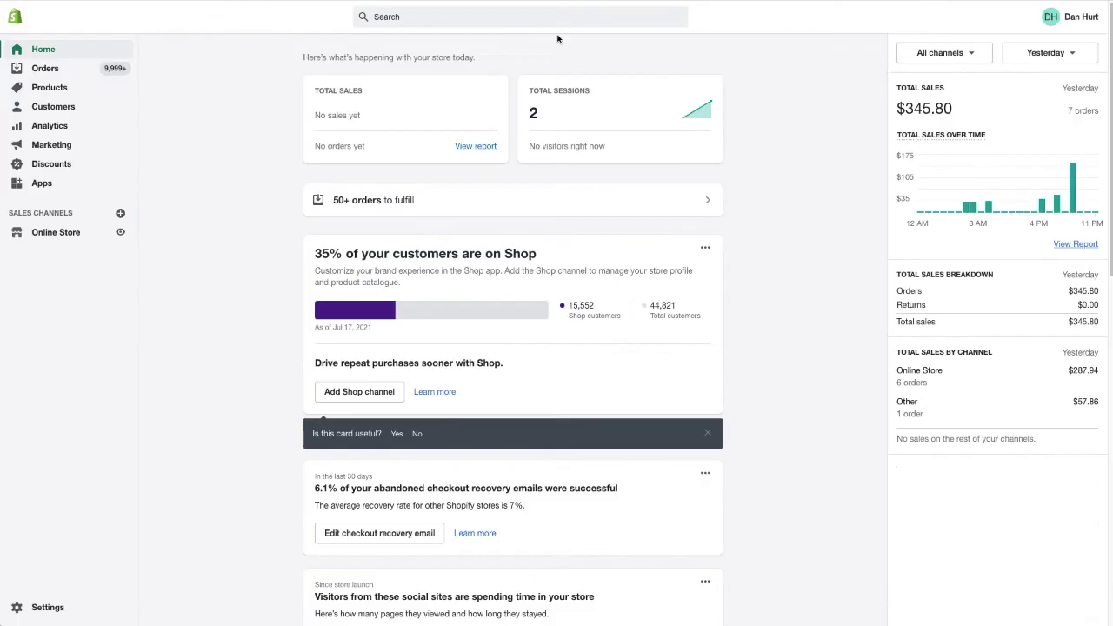
Step: Filter Home sales to Online Store, then to the Other channel ($57.86, 1 order)
{"action": "left_click", "coordinate": [955, 54]}
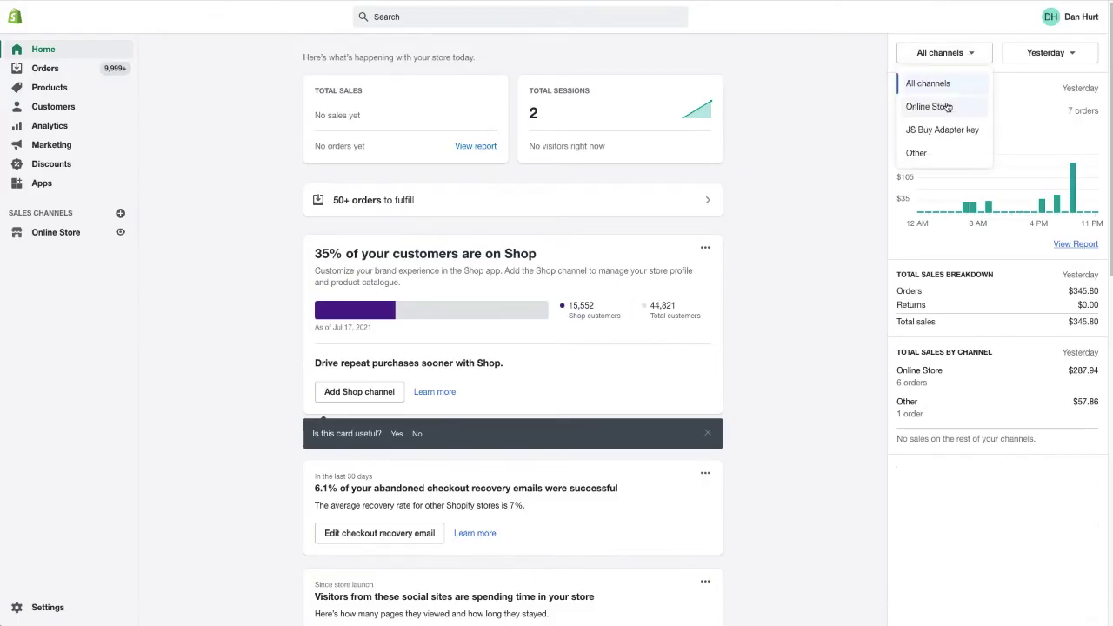
{"action": "left_click", "coordinate": [930, 105]}
{"action": "left_click", "coordinate": [959, 54]}
{"action": "left_click", "coordinate": [809, 59]}
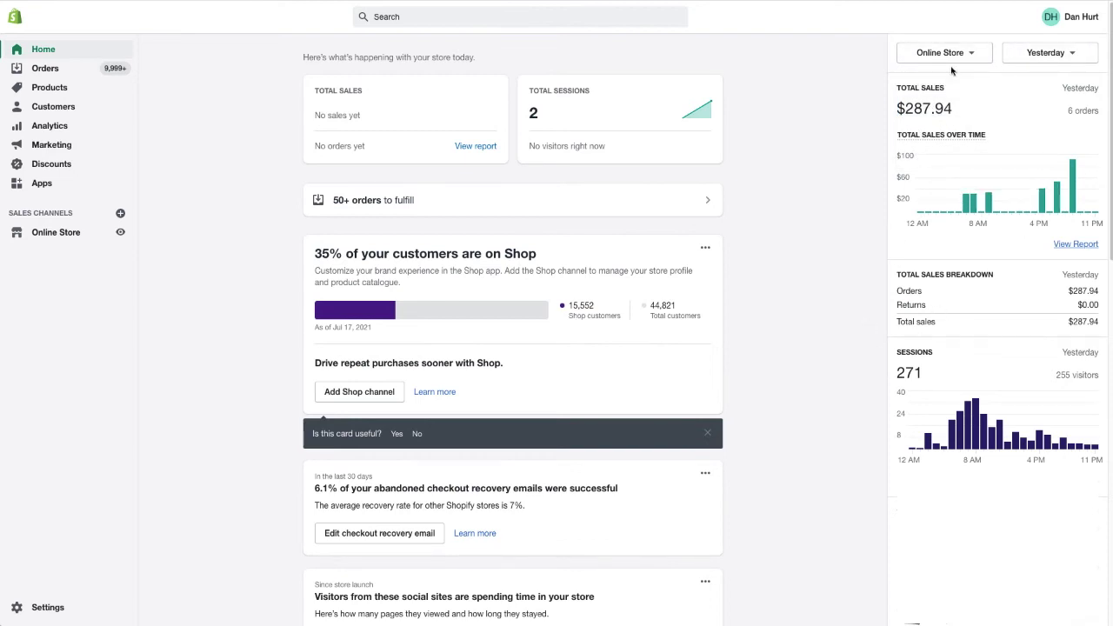
{"action": "left_click", "coordinate": [968, 59]}
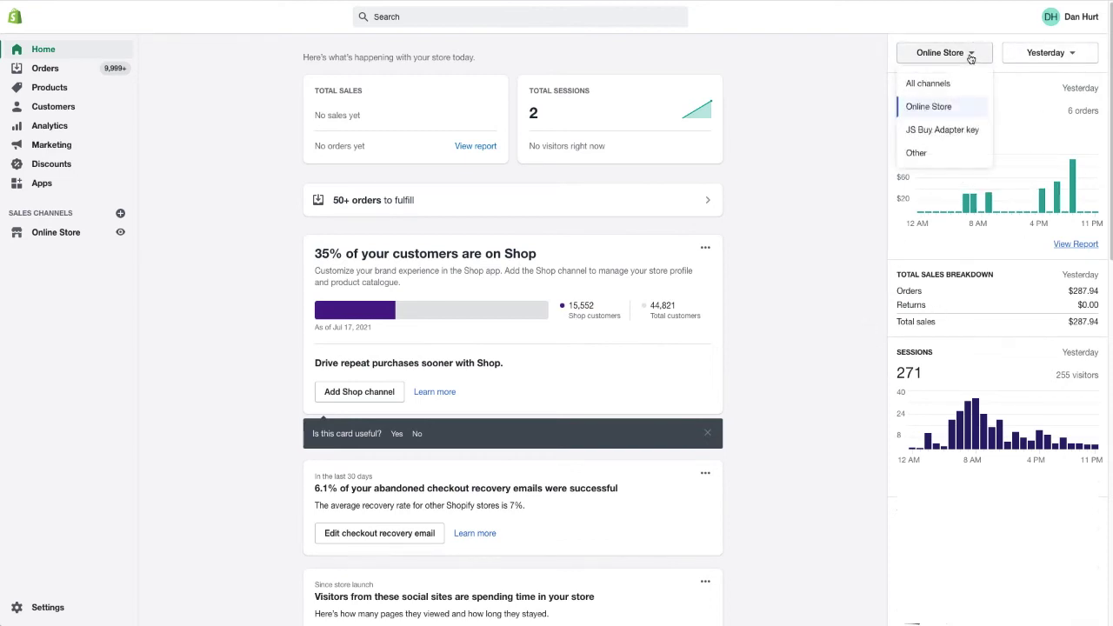
{"action": "left_click", "coordinate": [929, 154]}
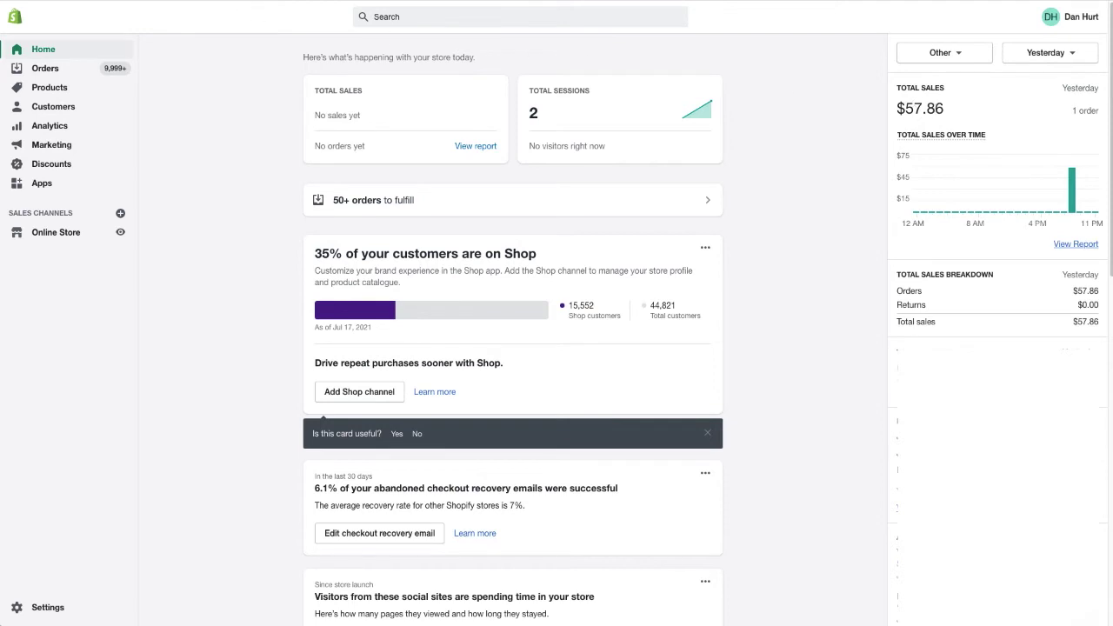
Step: View the Shopify Orders list, then go to the ShineOn Profits On-Demand orders page
{"action": "left_click", "coordinate": [45, 68]}
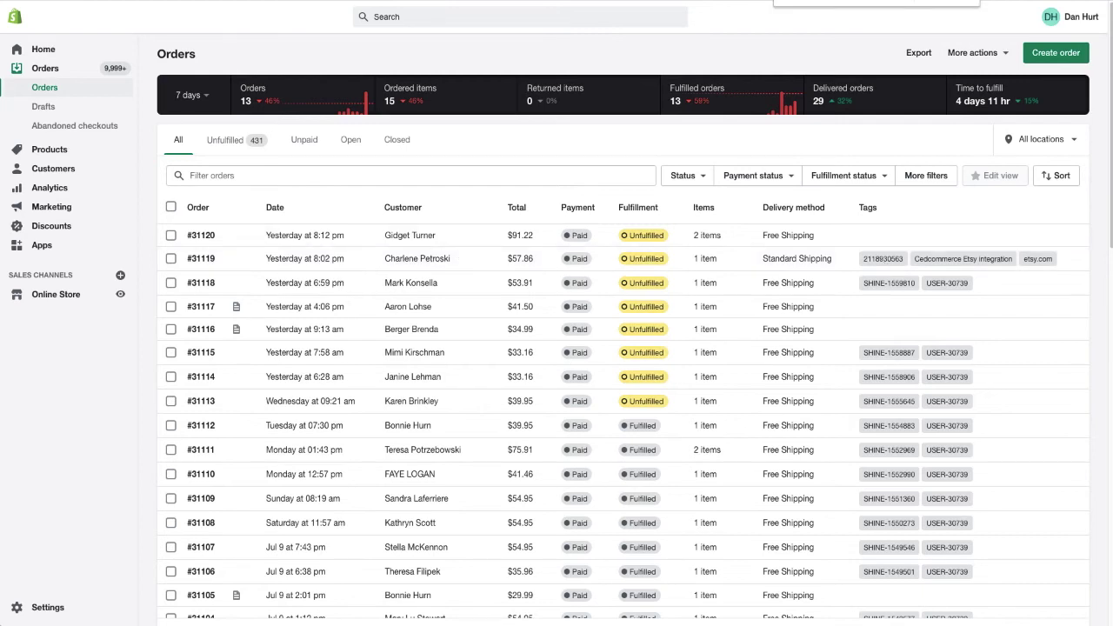
{"action": "left_click", "coordinate": [42, 244]}
Step: Scroll through ShineOn's SHINE orders to check their production and shipping statuses
{"action": "scroll", "coordinate": [411, 147], "scroll_direction": "down", "scroll_amount": 1}
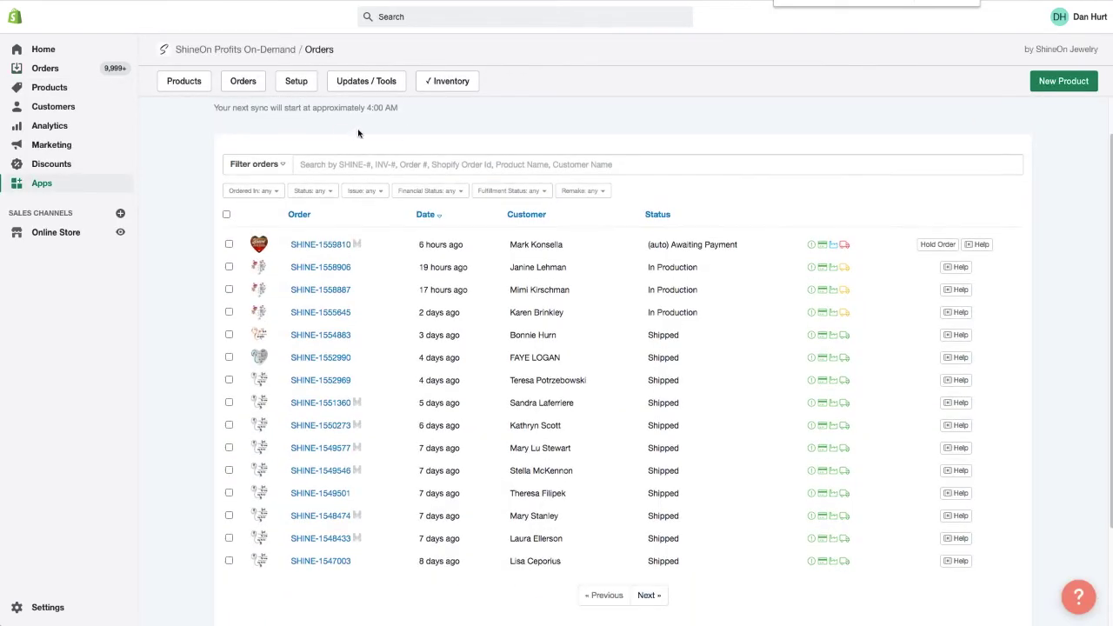
{"action": "scroll", "coordinate": [197, 157], "scroll_direction": "down", "scroll_amount": 1}
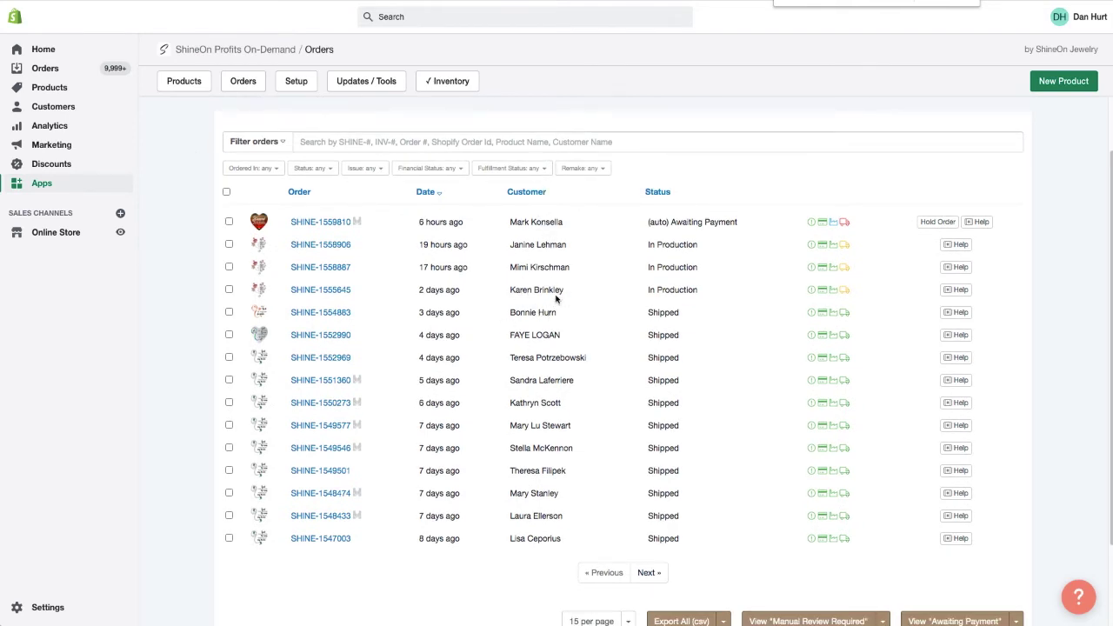
{"action": "scroll", "coordinate": [539, 261], "scroll_direction": "up", "scroll_amount": 1}
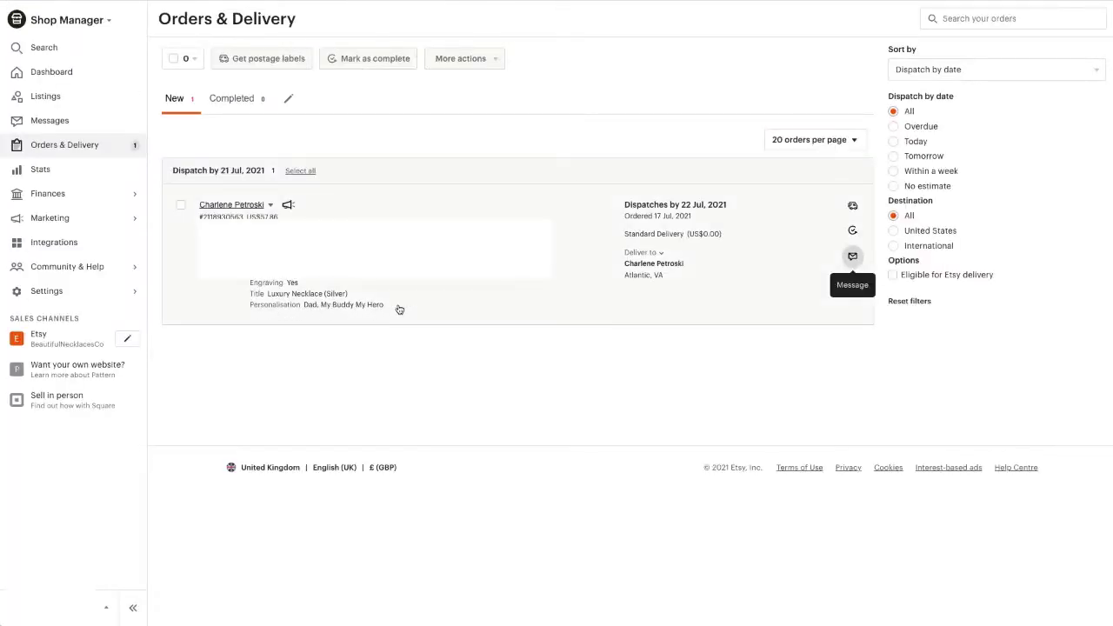
Step: Select the buyer's engraving text and open Modify Personalizations for the flagged necklace
{"action": "left_click_drag", "start_coordinate": [390, 308], "coordinate": [303, 306]}
{"action": "key", "text": "super+c"}
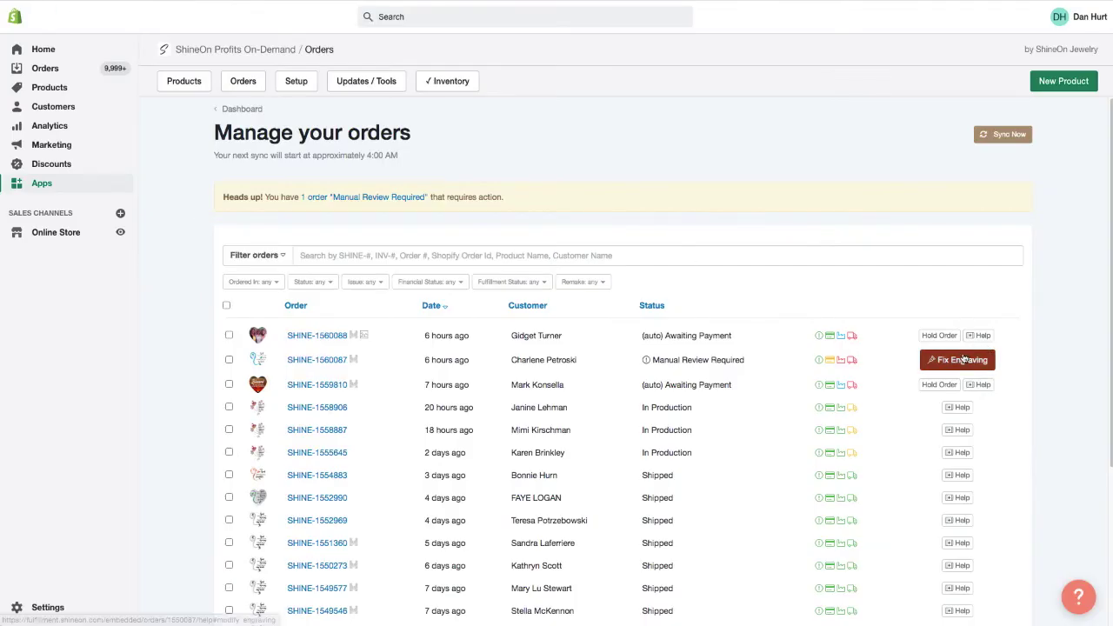
{"action": "left_click", "coordinate": [959, 359]}
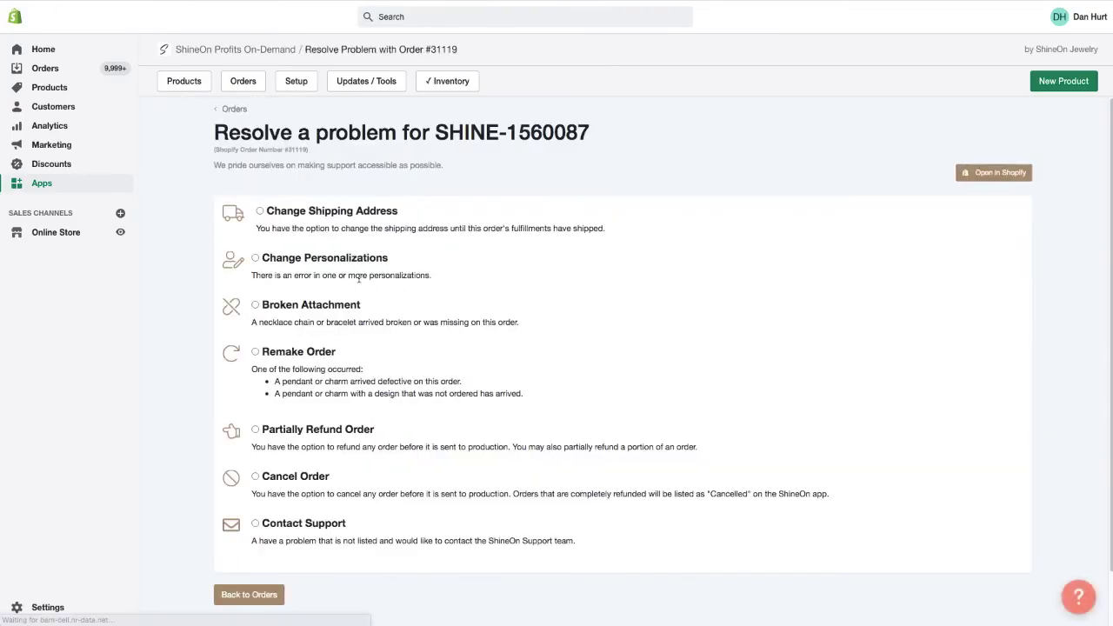
{"action": "left_click", "coordinate": [254, 258]}
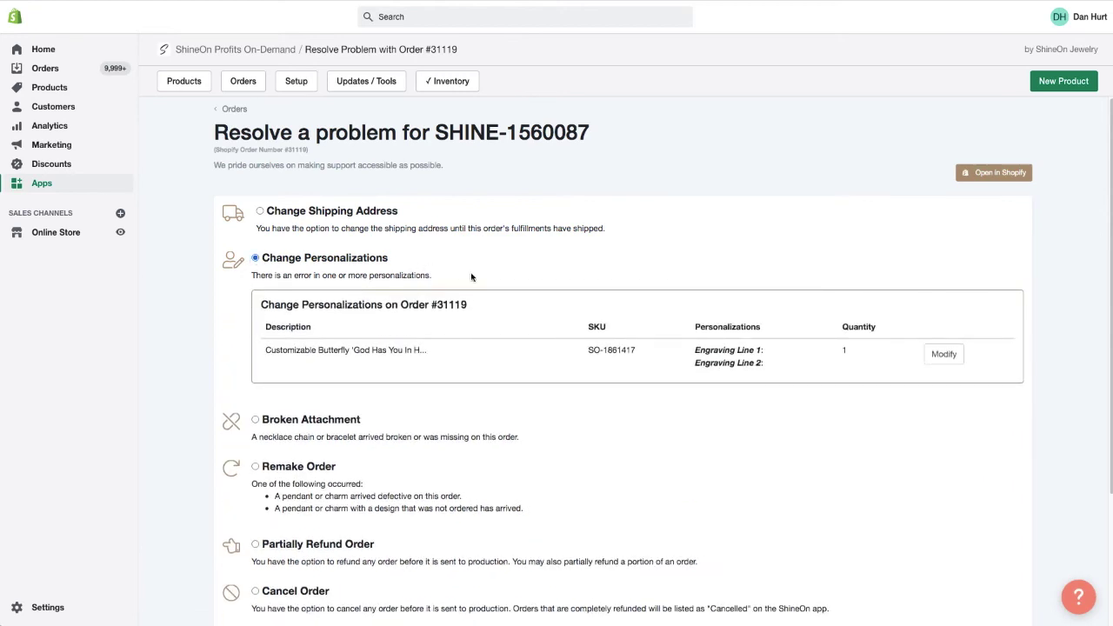
{"action": "left_click", "coordinate": [944, 354]}
Step: Set engraving line 1 to 'Dad, My Buddy' and line 2 to 'My Hero', then save
{"action": "left_click", "coordinate": [709, 165]}
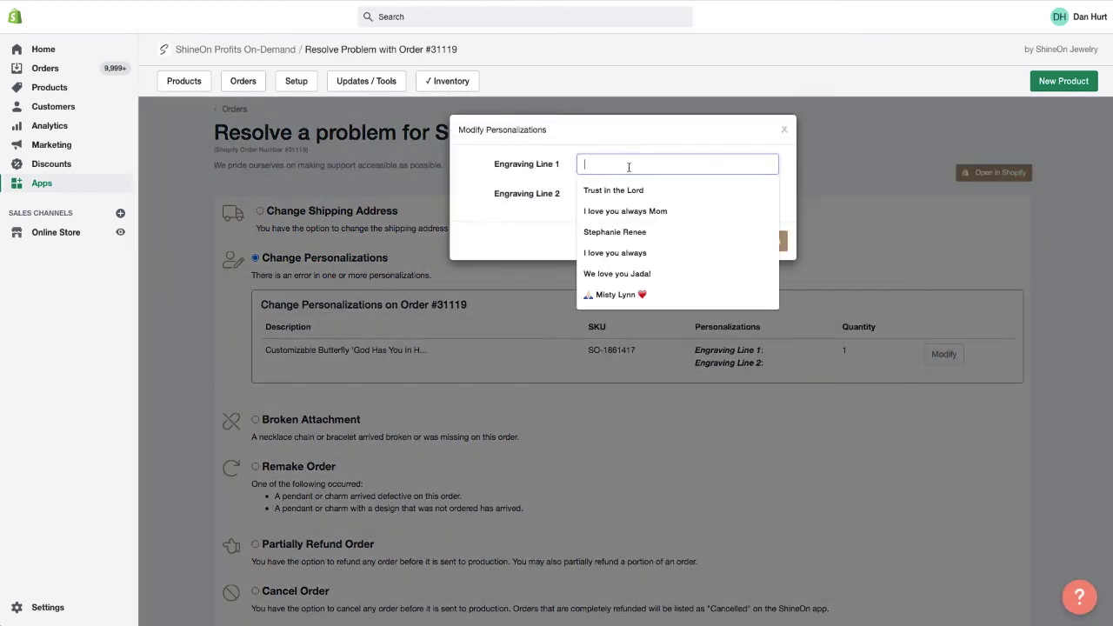
{"action": "key", "text": "super+v"}
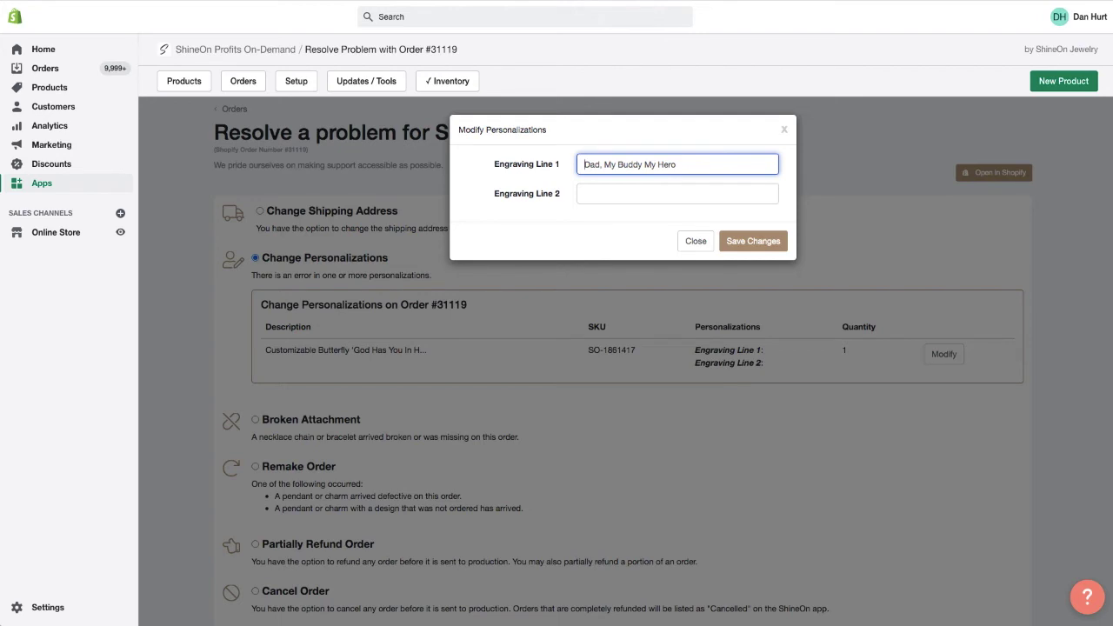
{"action": "left_click", "coordinate": [677, 207]}
{"action": "key", "text": "alt+shift+Left"}
{"action": "key", "text": "alt+shift+Left"}
{"action": "key", "text": "BackSpace"}
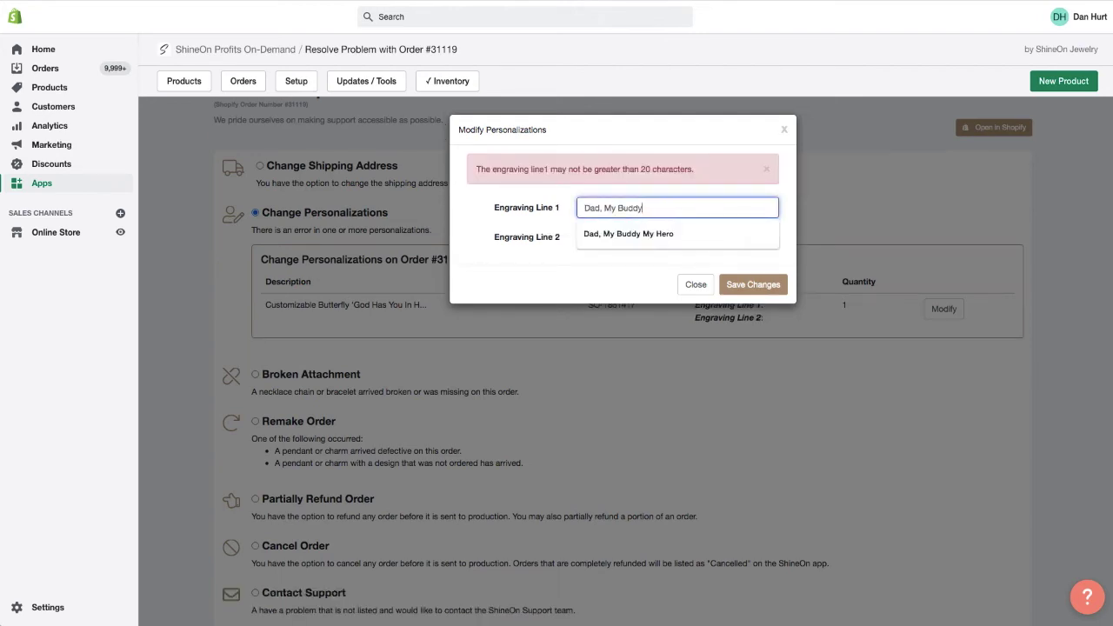
{"action": "key", "text": "Tab"}
{"action": "type", "text": "My Hero"}
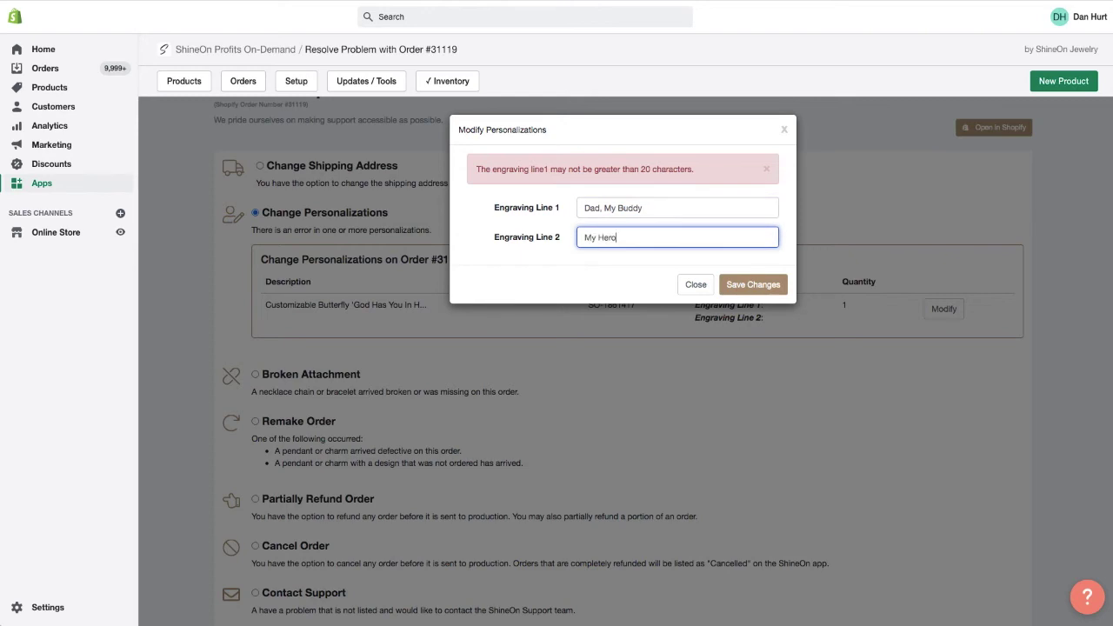
{"action": "left_click", "coordinate": [525, 265]}
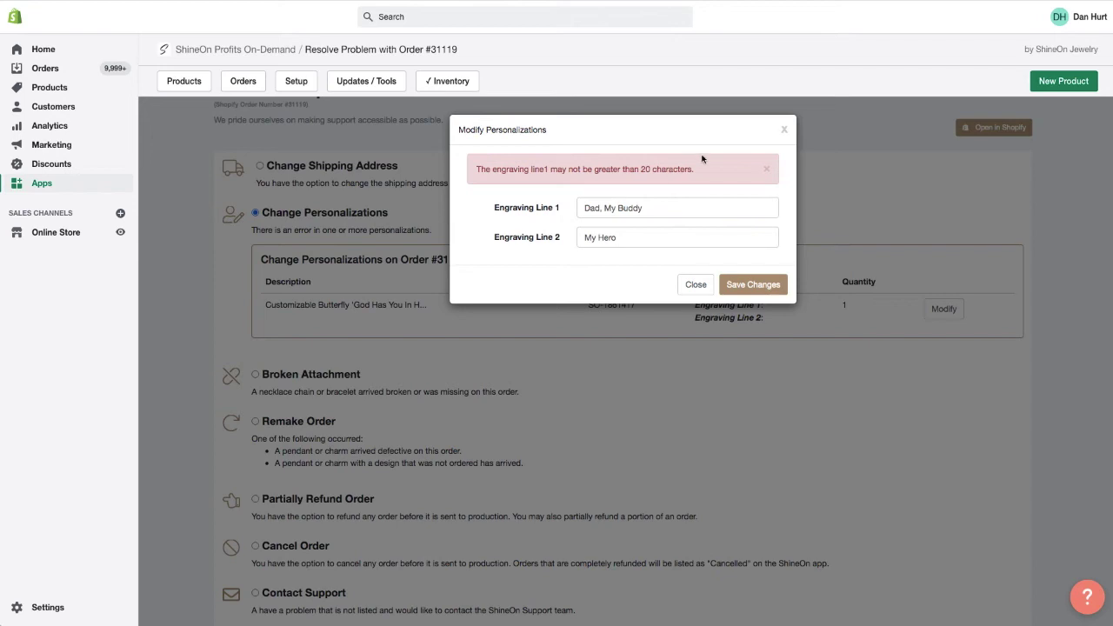
{"action": "left_click", "coordinate": [753, 284]}
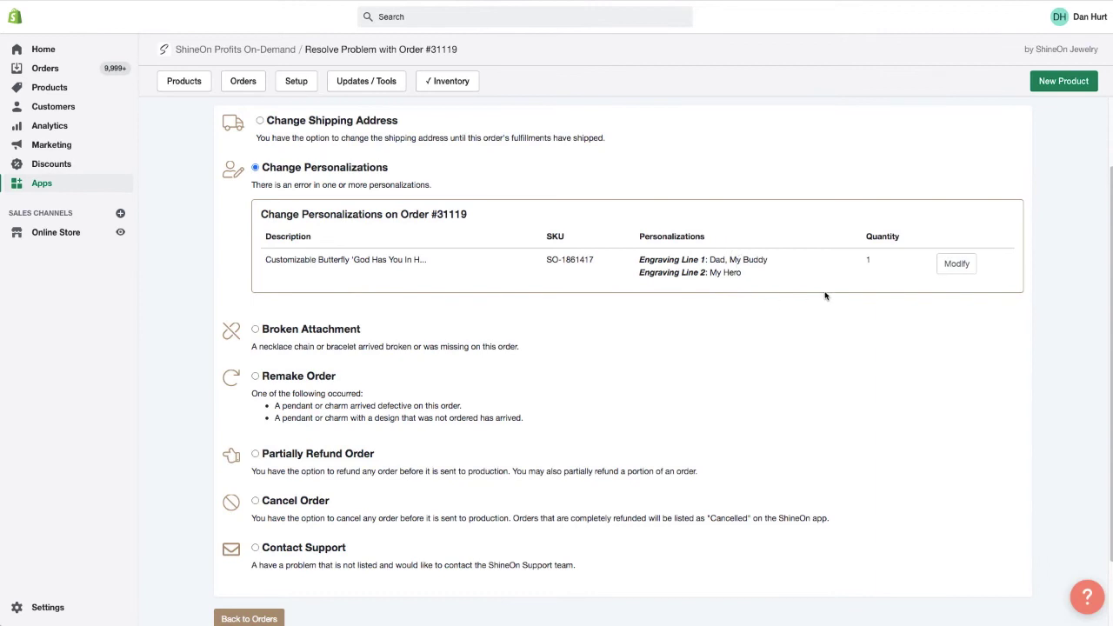
{"action": "scroll", "coordinate": [725, 385], "scroll_direction": "down", "scroll_amount": 3}
Step: Return to ShineOn orders, then open CedCommerce's synced order on Etsy via its receipt ID
{"action": "left_click", "coordinate": [249, 537]}
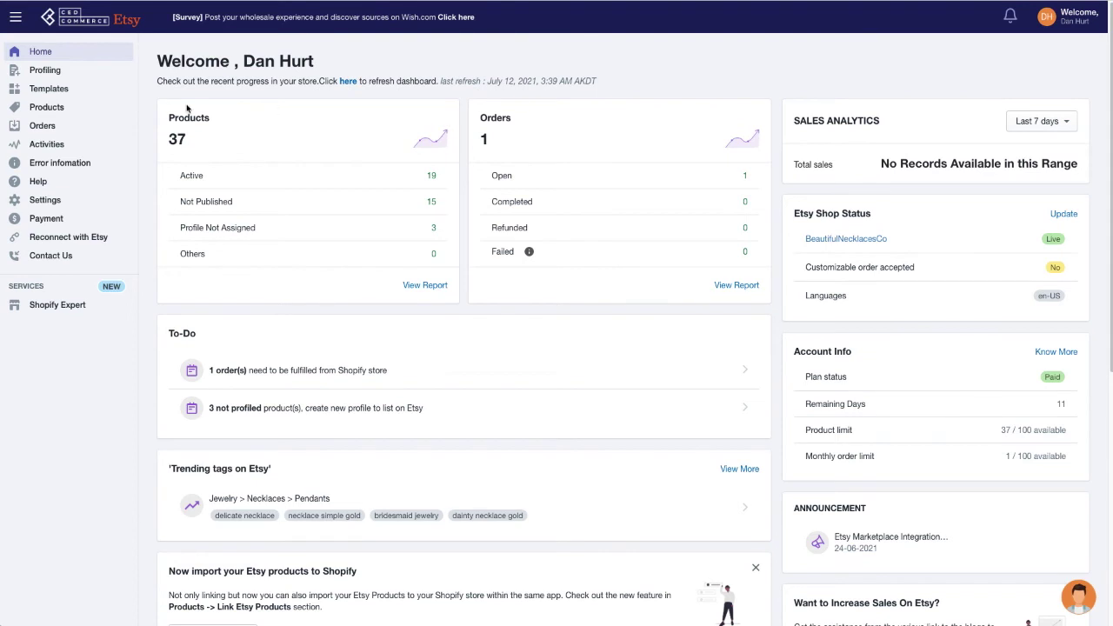
{"action": "left_click", "coordinate": [75, 127]}
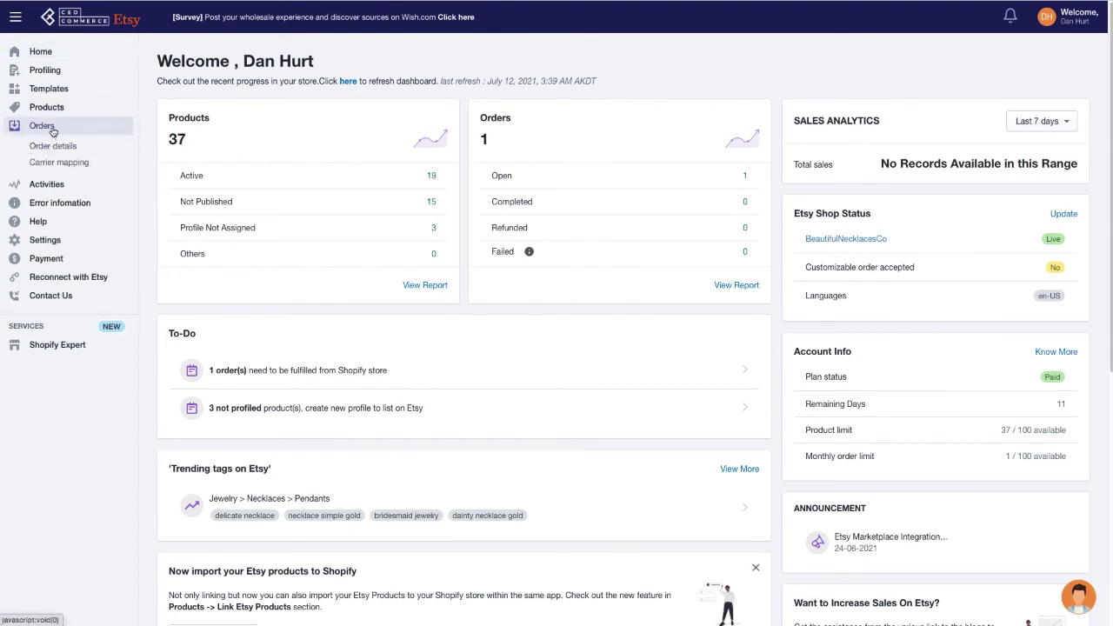
{"action": "left_click", "coordinate": [228, 372]}
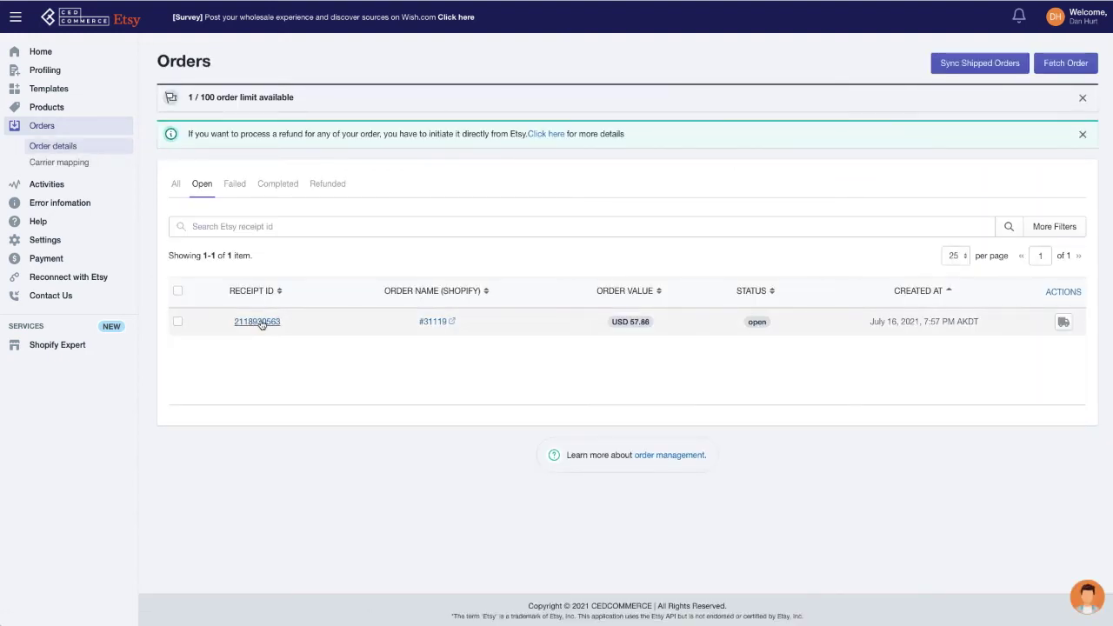
{"action": "left_click", "coordinate": [257, 322]}
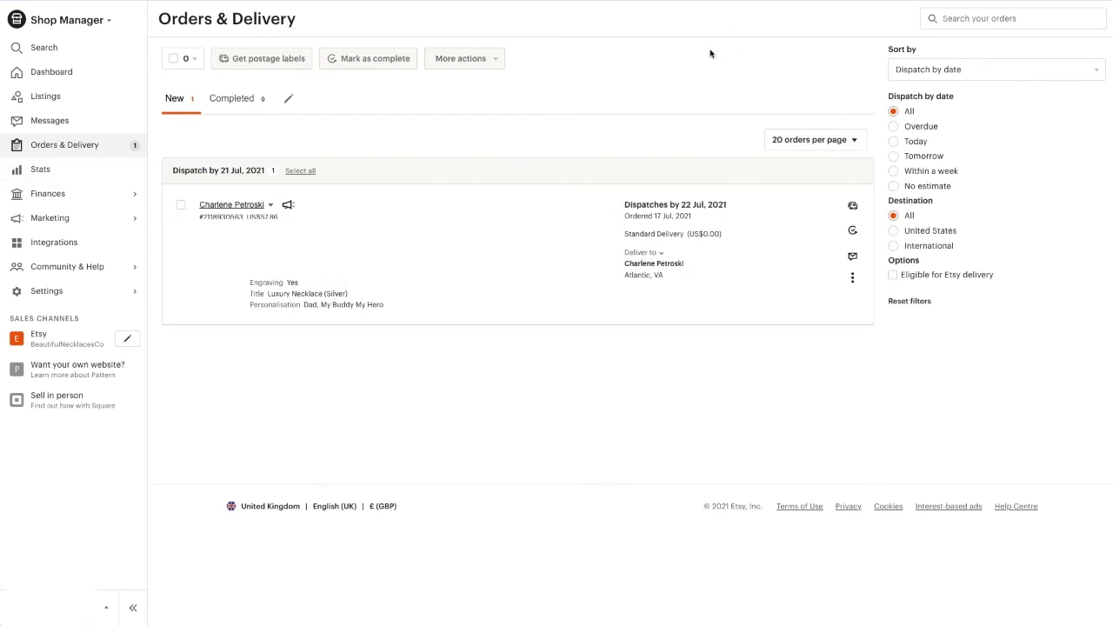
Step: Bring the TextEdit thank-you note into view, copy its message, and hide TextEdit
{"action": "key", "text": "super+Tab"}
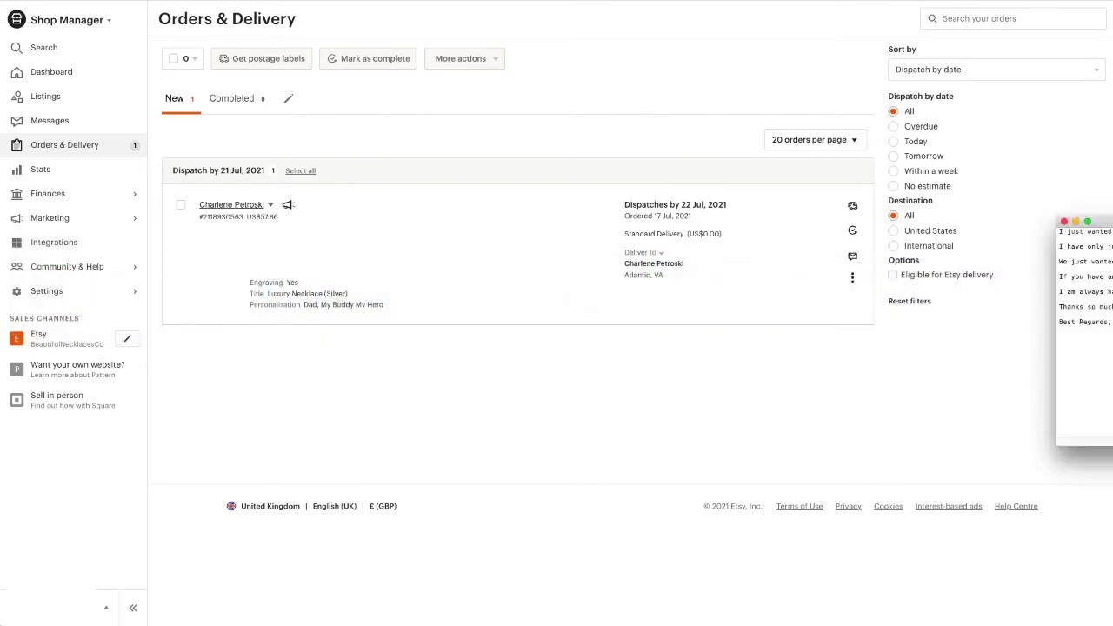
{"action": "left_click_drag", "start_coordinate": [1112, 221], "coordinate": [716, 332]}
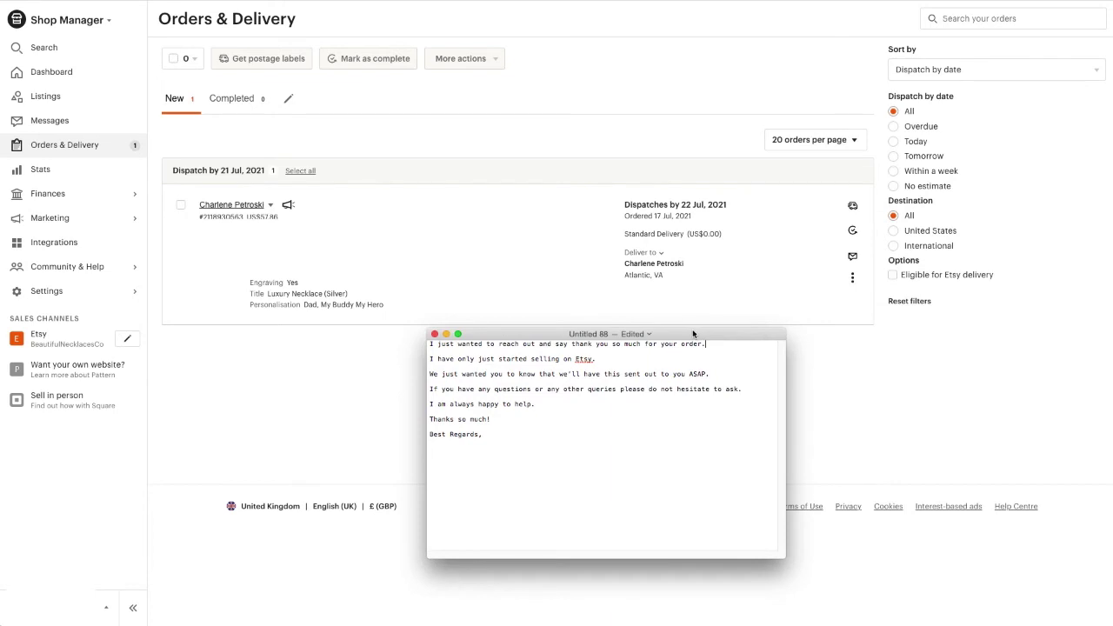
{"action": "left_click_drag", "start_coordinate": [729, 334], "coordinate": [770, 362]}
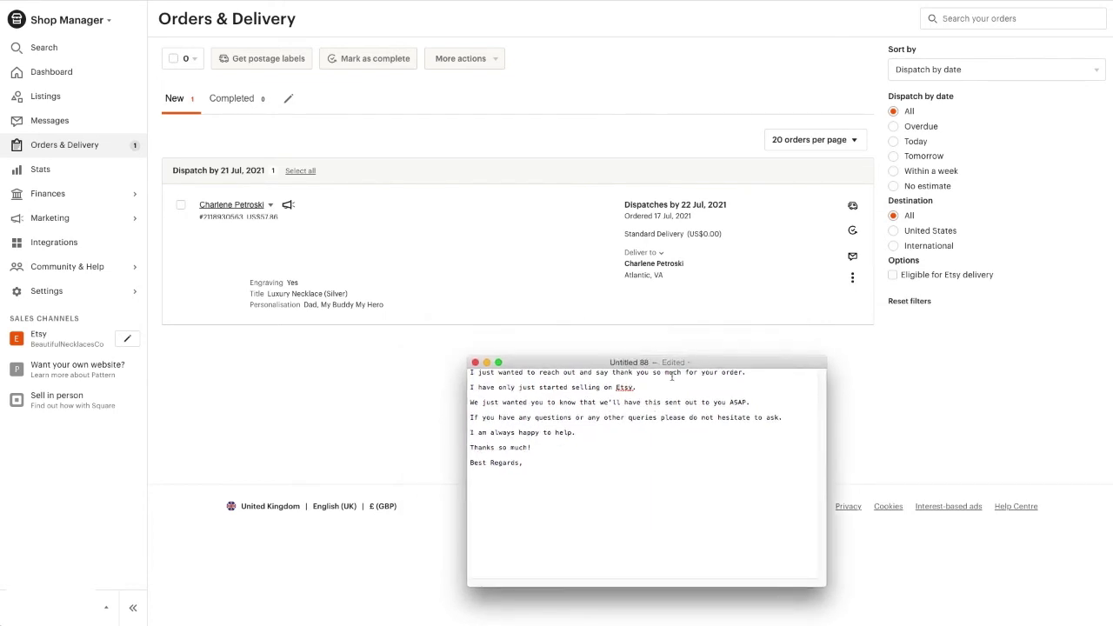
{"action": "left_click_drag", "start_coordinate": [537, 461], "coordinate": [410, 353]}
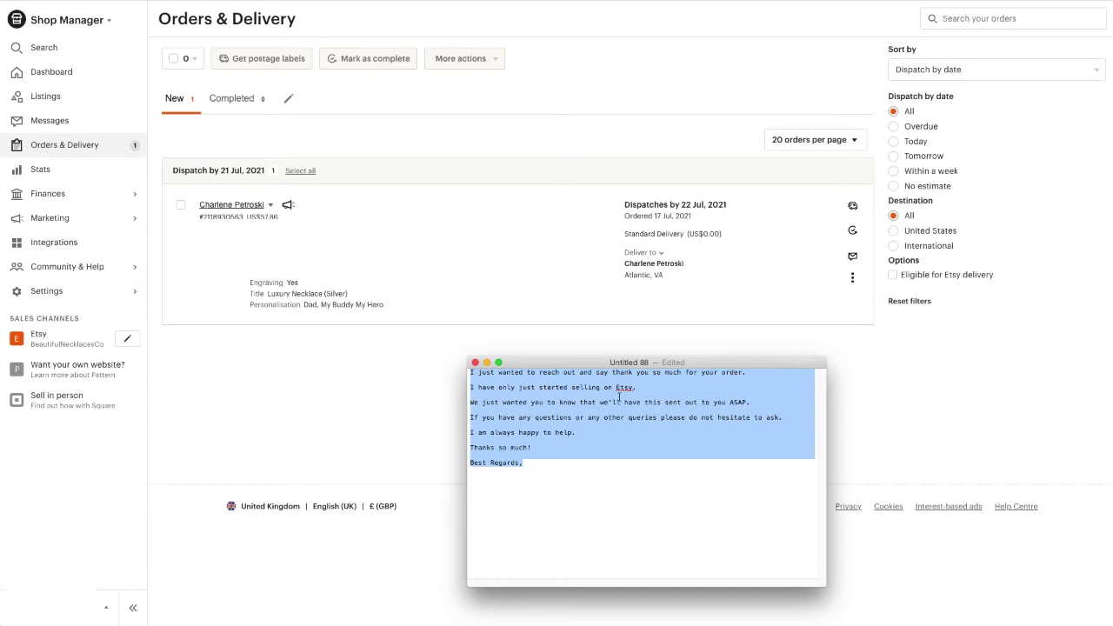
{"action": "left_click", "coordinate": [543, 500]}
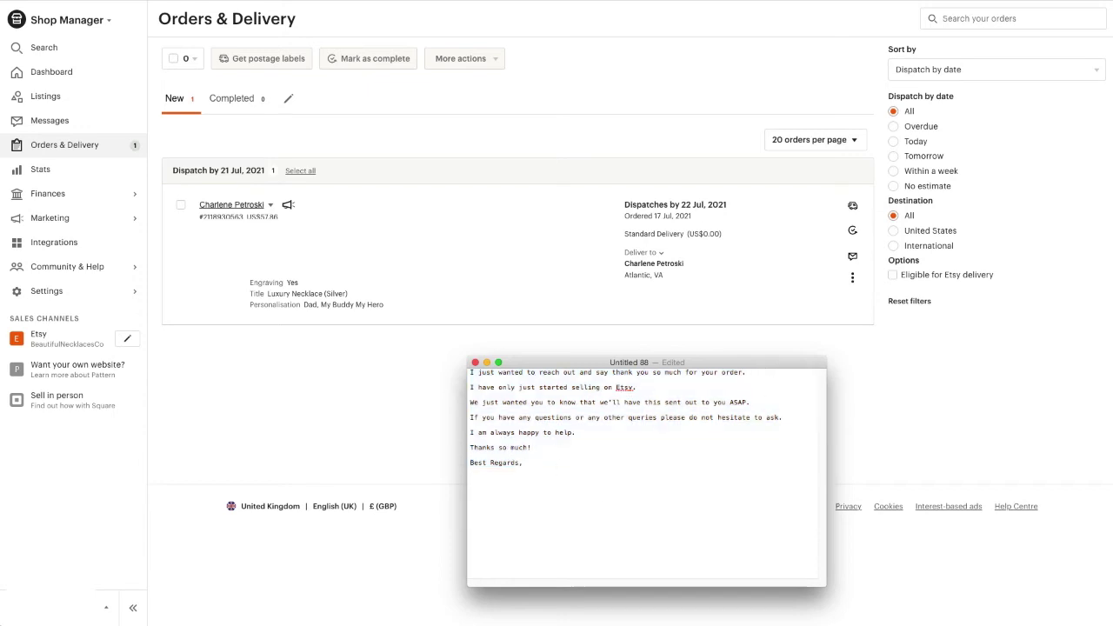
{"action": "scroll", "coordinate": [625, 422], "scroll_direction": "up", "scroll_amount": 1}
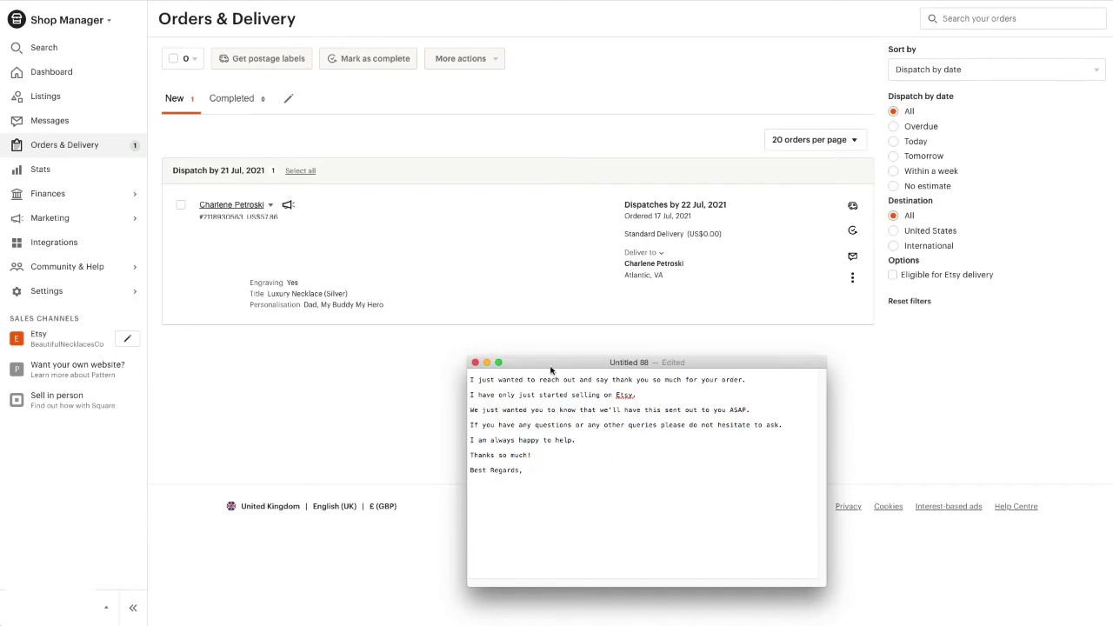
{"action": "key", "text": "super+h"}
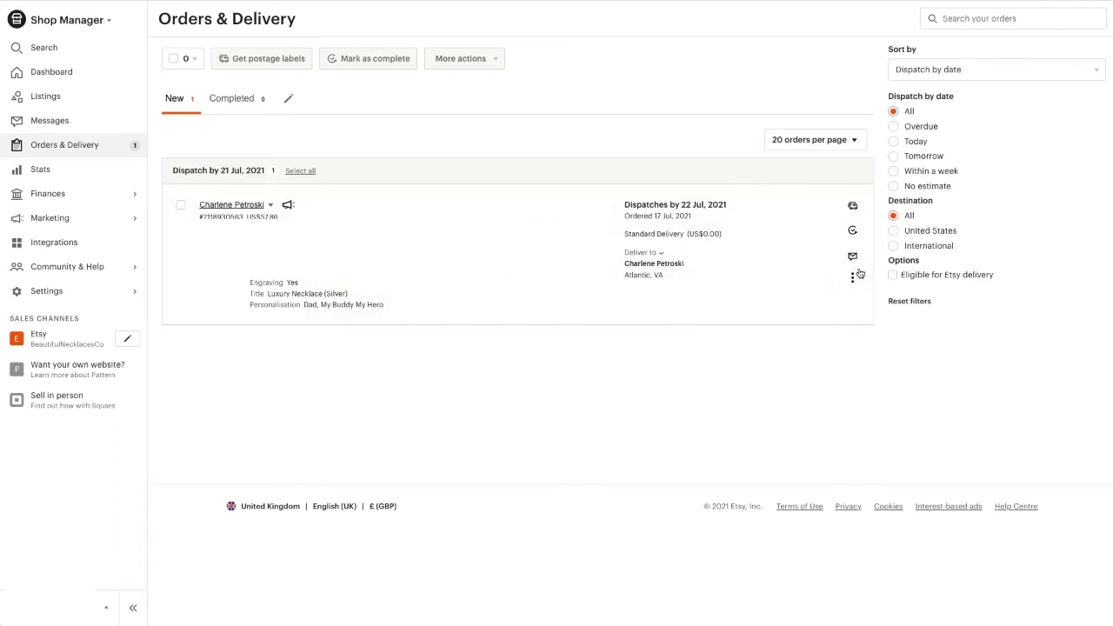
Step: Message the order's buyer, replacing the invoice line with the pasted thank-you text
{"action": "left_click", "coordinate": [852, 256]}
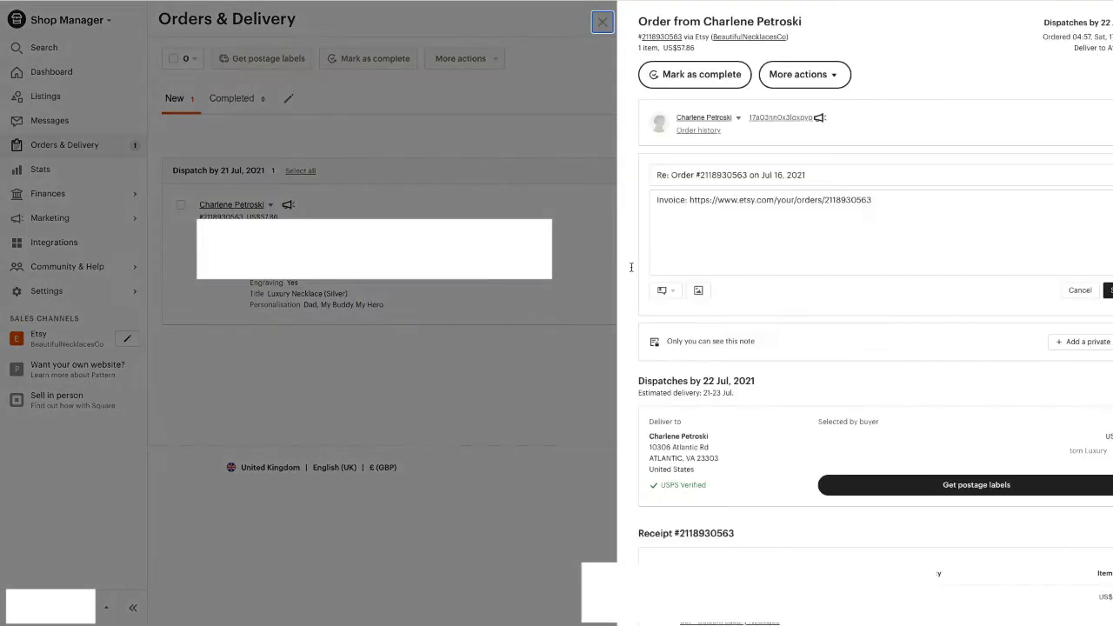
{"action": "triple_click", "coordinate": [851, 201]}
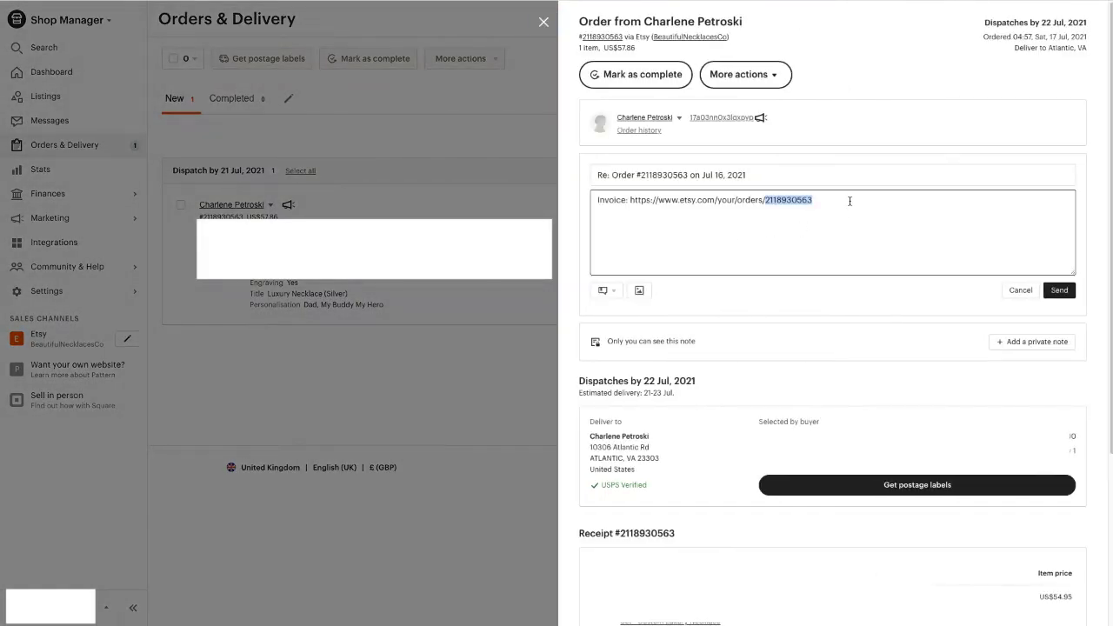
{"action": "key", "text": "ctrl+v"}
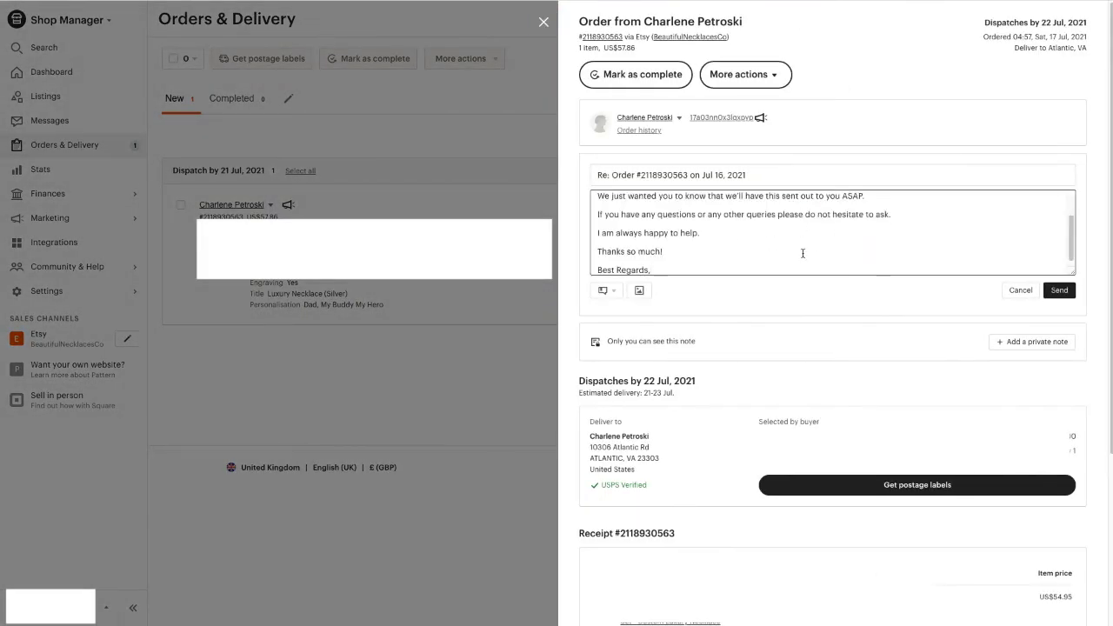
{"action": "scroll", "coordinate": [795, 257], "scroll_direction": "down", "scroll_amount": 1}
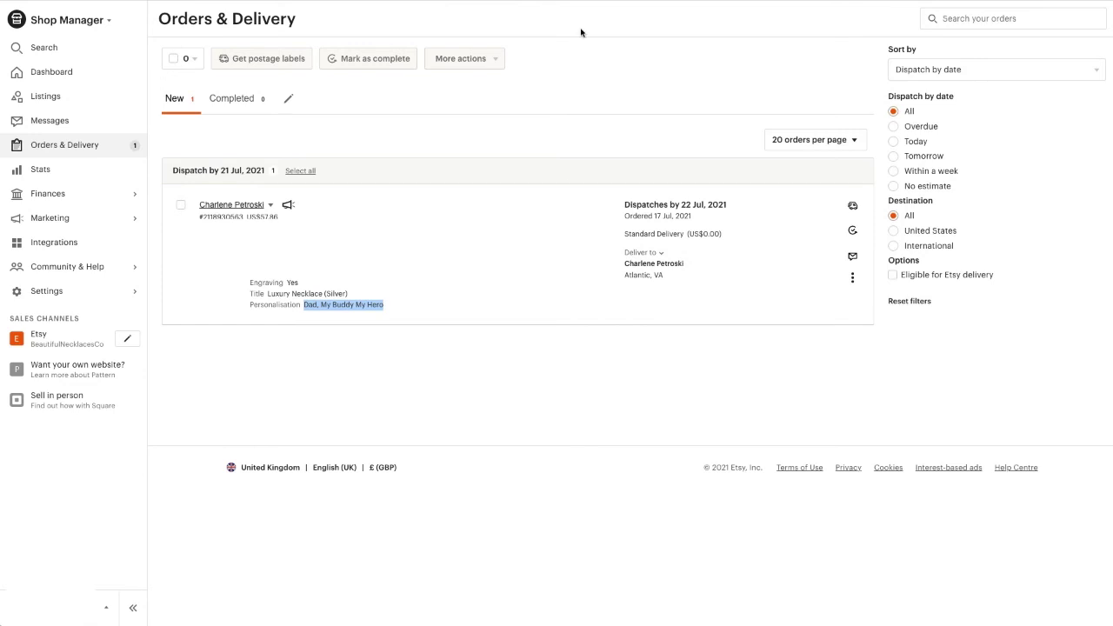
Step: Move the TextEdit note window down and to the left, out of the way
{"action": "left_click_drag", "start_coordinate": [687, 167], "coordinate": [629, 313]}
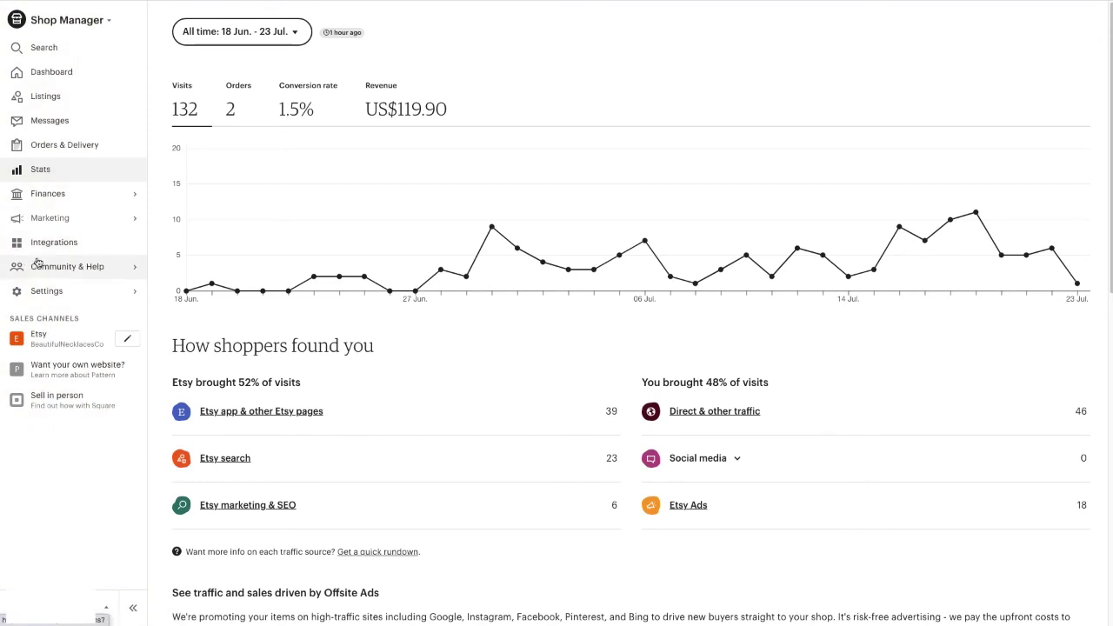
Step: Go to Etsy Ads under Marketing in the Shop Manager sidebar
{"action": "left_click", "coordinate": [54, 218]}
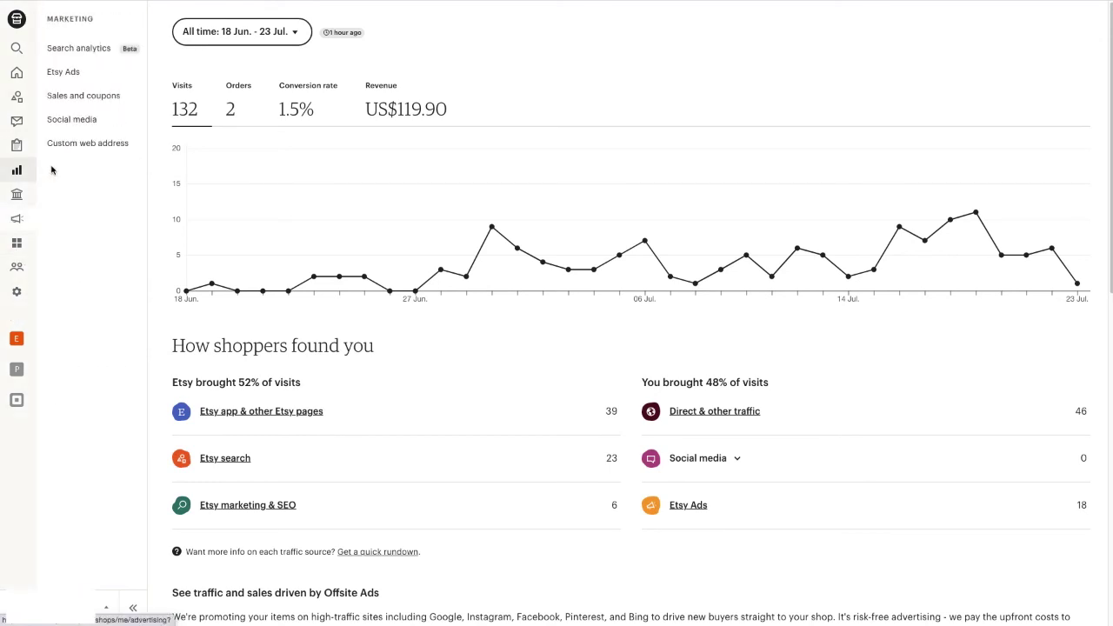
{"action": "left_click", "coordinate": [66, 72]}
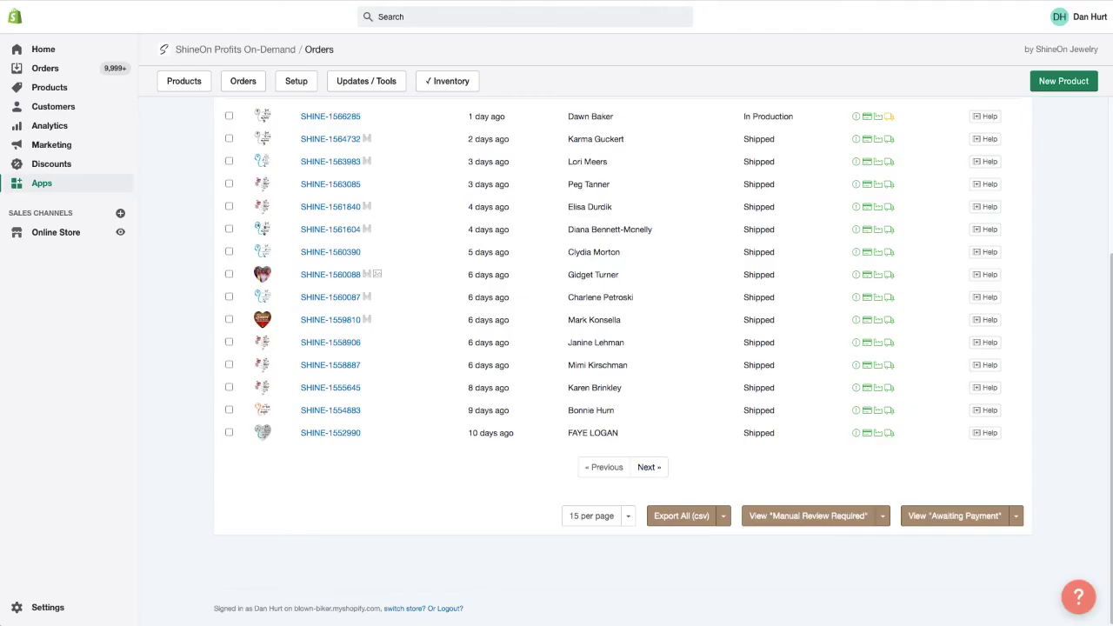
Step: Scroll the ShineOn Orders list to confirm the Etsy buyer's order is Shipped
{"action": "scroll", "coordinate": [589, 266], "scroll_direction": "up", "scroll_amount": 1}
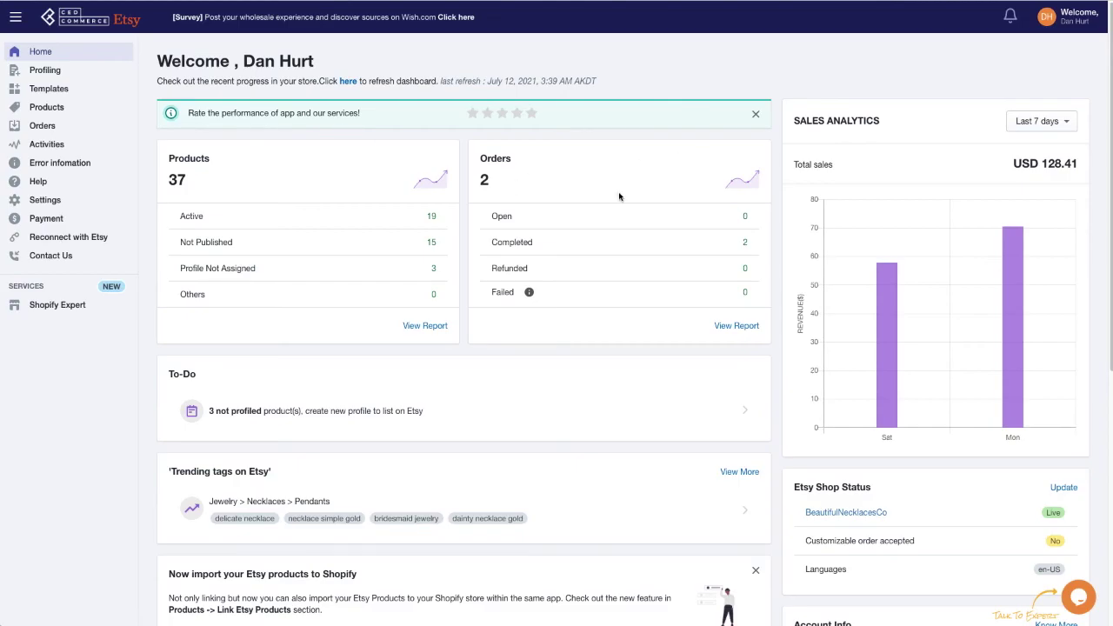
Step: View CedCommerce's 2 completed orders, then return to Etsy's Orders & Delivery page
{"action": "left_click", "coordinate": [664, 252]}
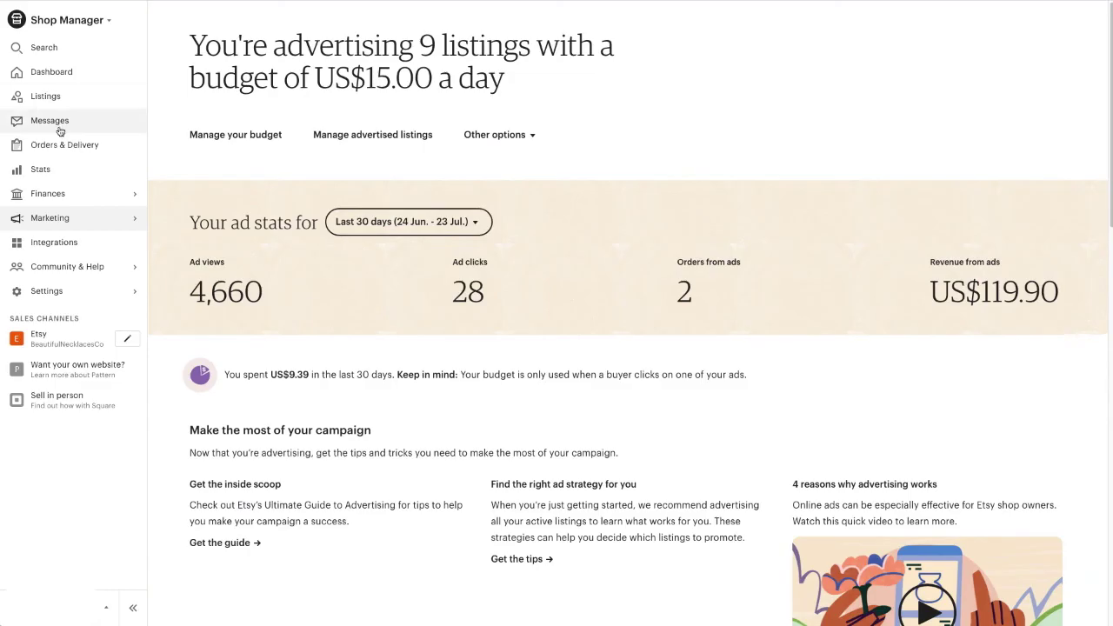
{"action": "left_click", "coordinate": [52, 148]}
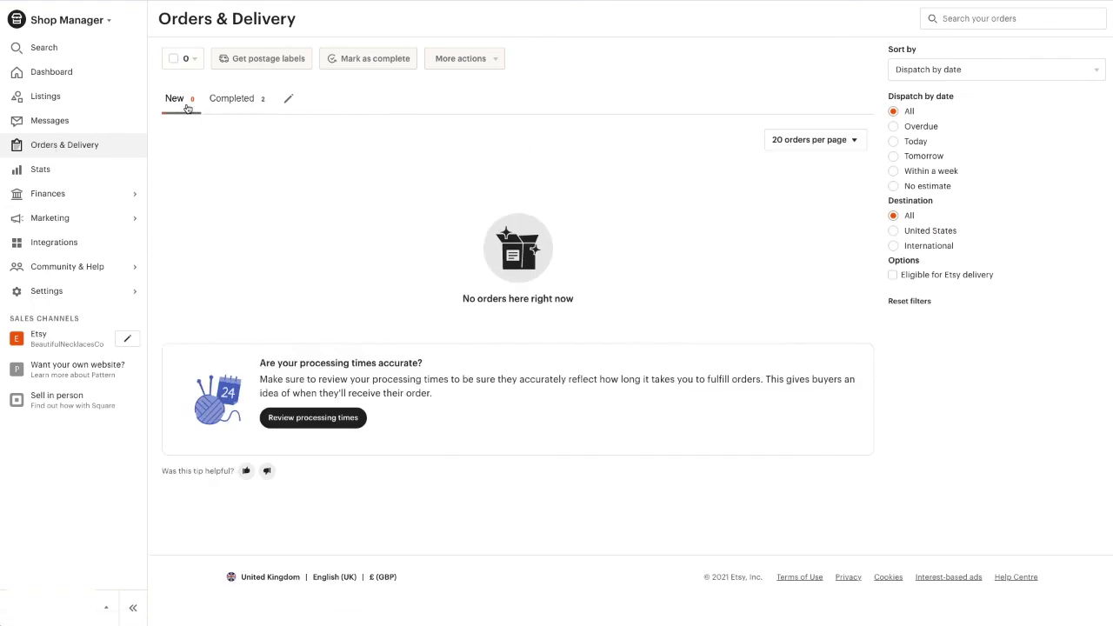
Step: Show the Completed tab with both necklace orders dispatched 22 Jul with tracking numbers
{"action": "left_click", "coordinate": [229, 102]}
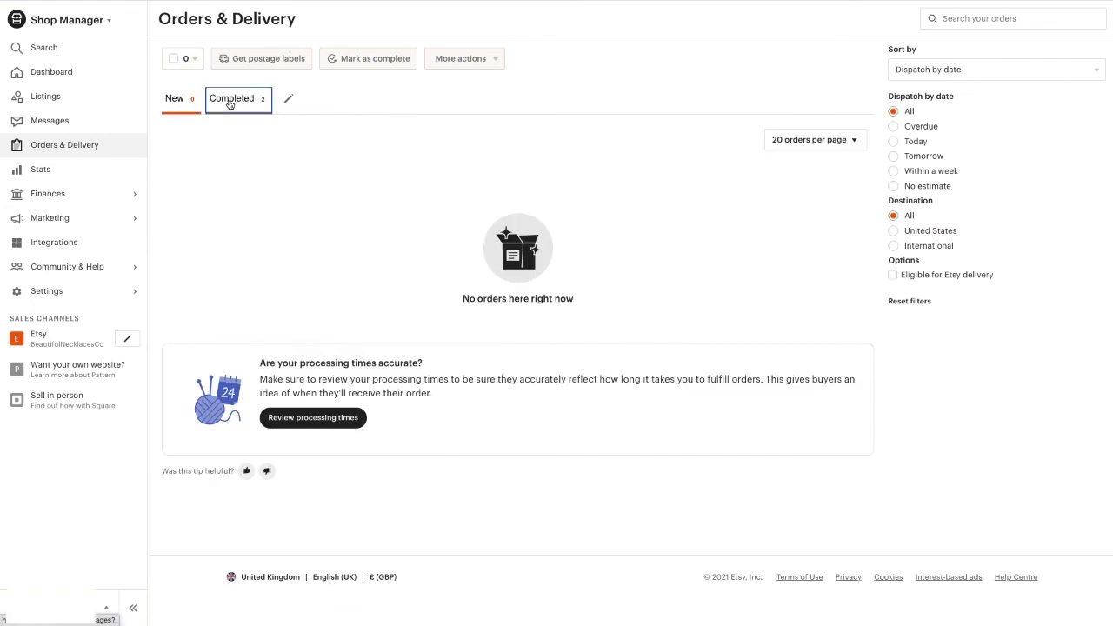